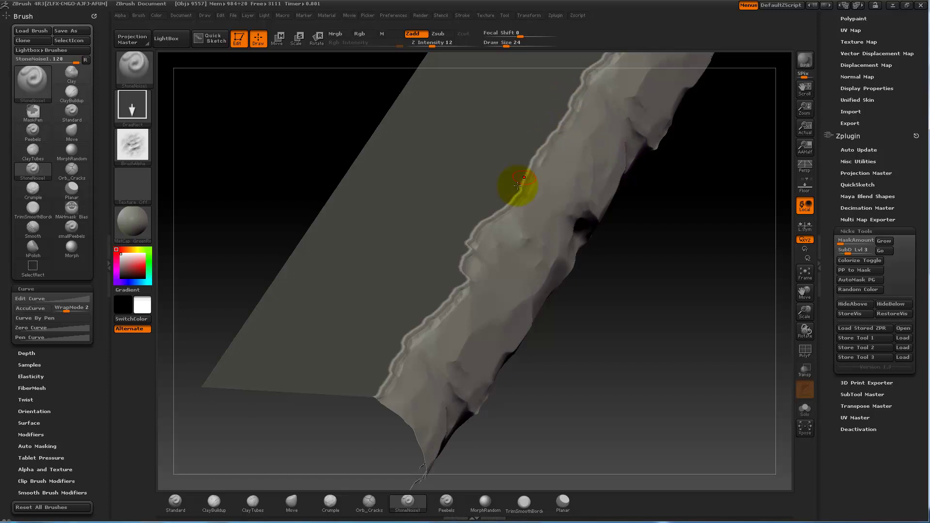
Step: Stamp StoneNoise1 texture at Z Intensity 12 over the smooth facets on the plane-facing side of the rock strip
drag(637, 296, 577, 344)
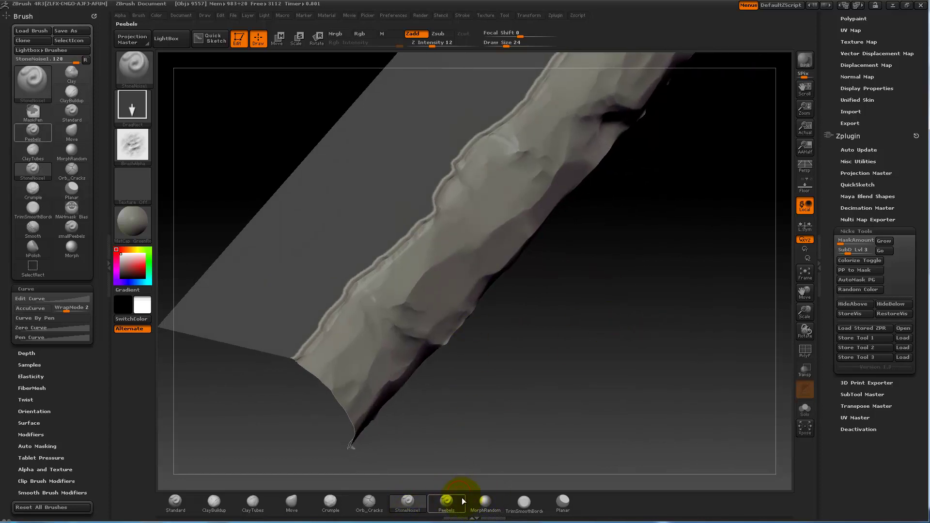
drag(492, 406, 472, 348)
drag(591, 313, 539, 278)
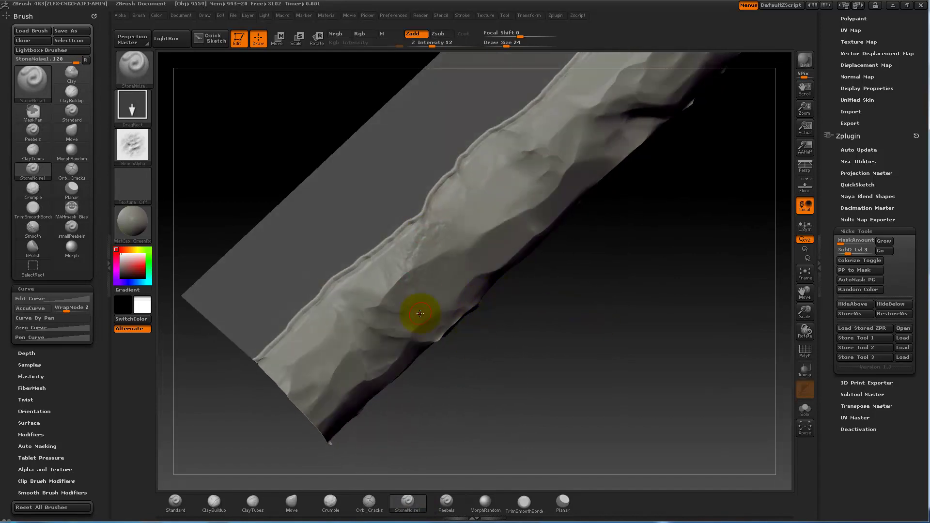
click(411, 310)
click(488, 161)
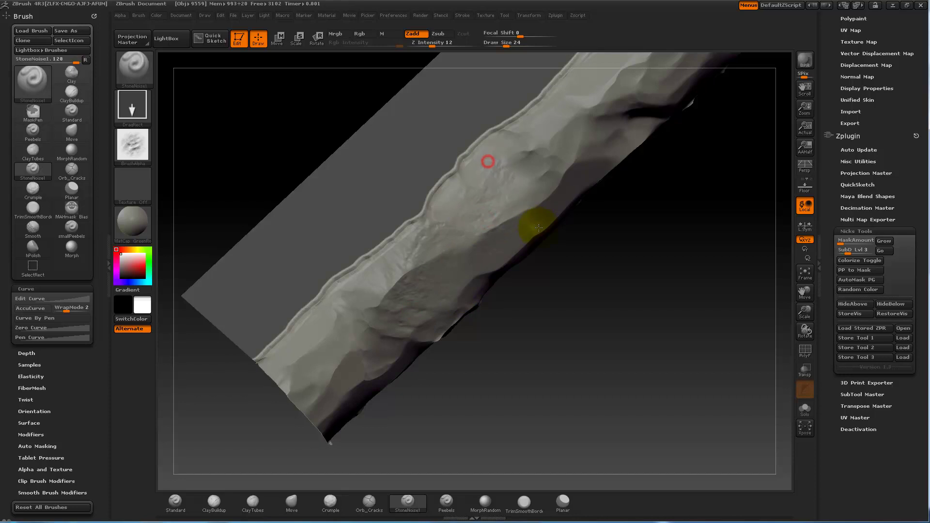
click(475, 150)
Step: Add StoneNoise1 detail to the middle and opposite side of the rock strip, close to its wavy rim
alt+drag(587, 273, 460, 435)
mouse_move(536, 341)
mouse_down()
mouse_move(535, 348)
mouse_move(535, 337)
mouse_up()
drag(567, 302, 479, 276)
drag(532, 357, 469, 244)
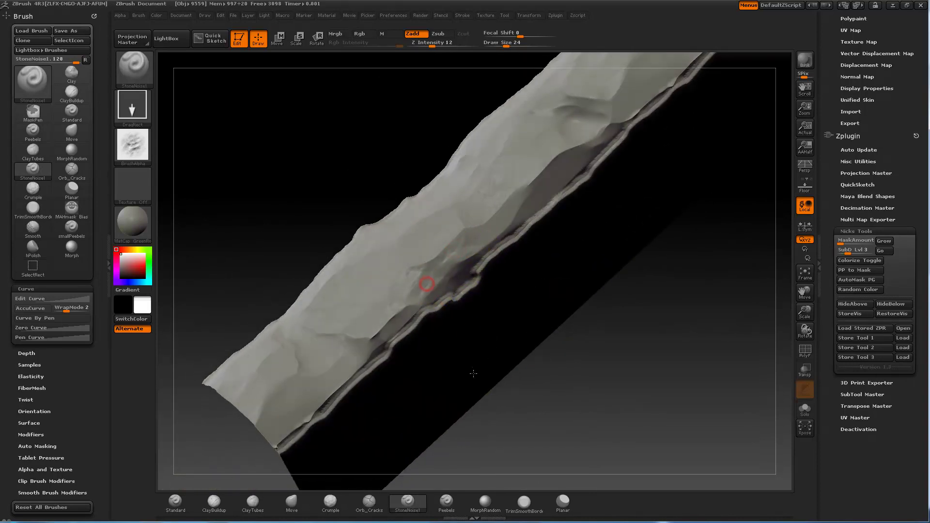
drag(649, 332, 489, 286)
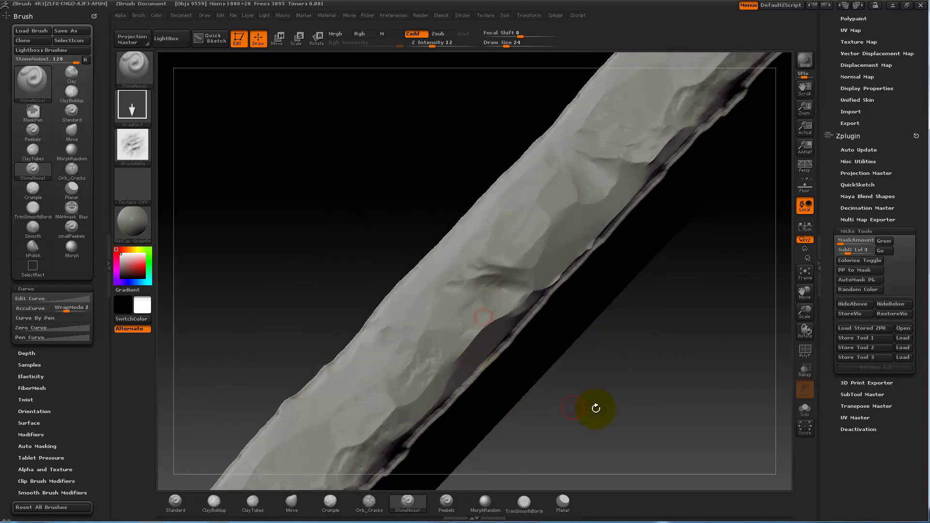
drag(606, 412, 469, 263)
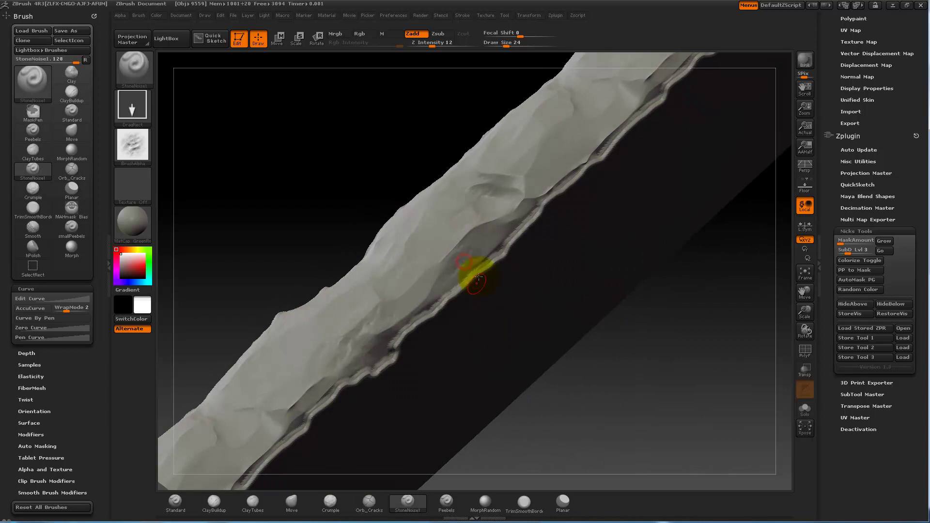
drag(407, 96, 466, 294)
mouse_move(603, 353)
mouse_down()
mouse_move(662, 436)
mouse_move(504, 276)
mouse_move(523, 244)
mouse_move(476, 289)
mouse_up()
Step: Smooth the jagged rim where the rock strip meets the flat plane, checking the polygon wireframe
shift+drag(651, 118, 579, 193)
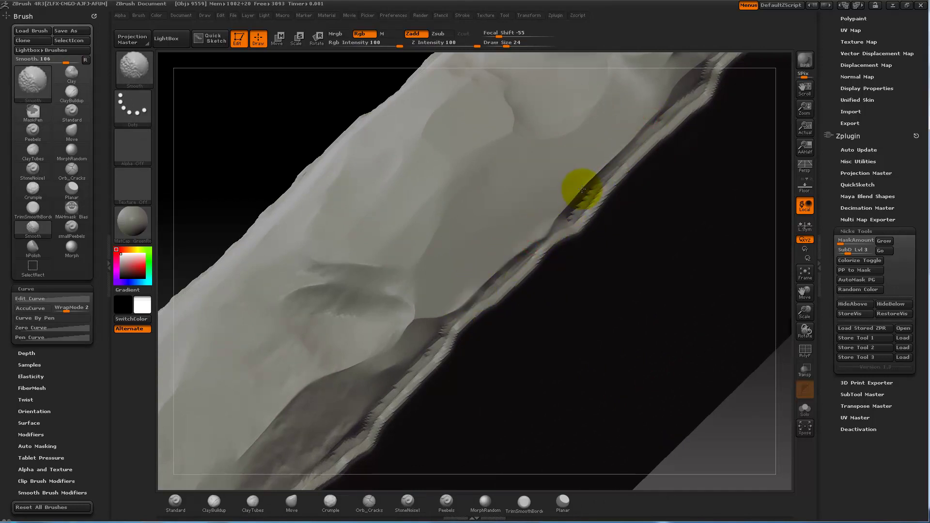
drag(278, 113, 277, 111)
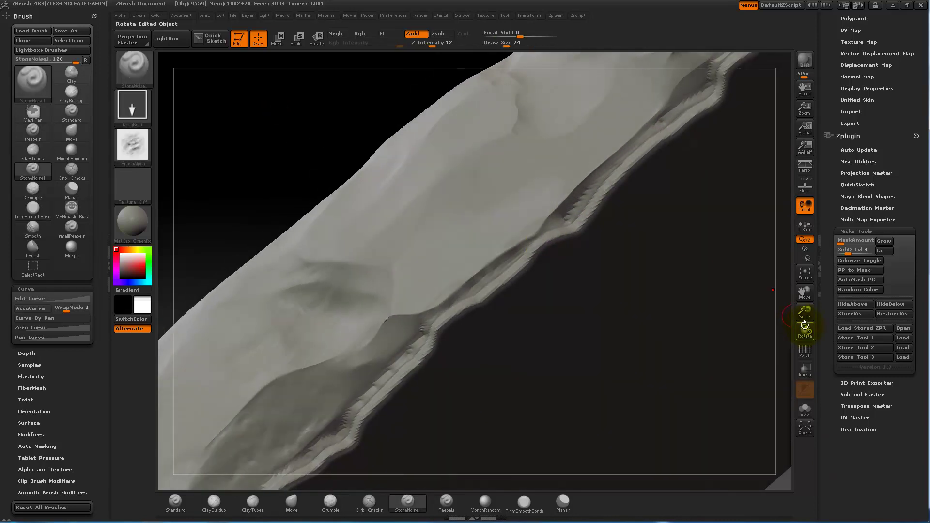
click(806, 350)
click(806, 352)
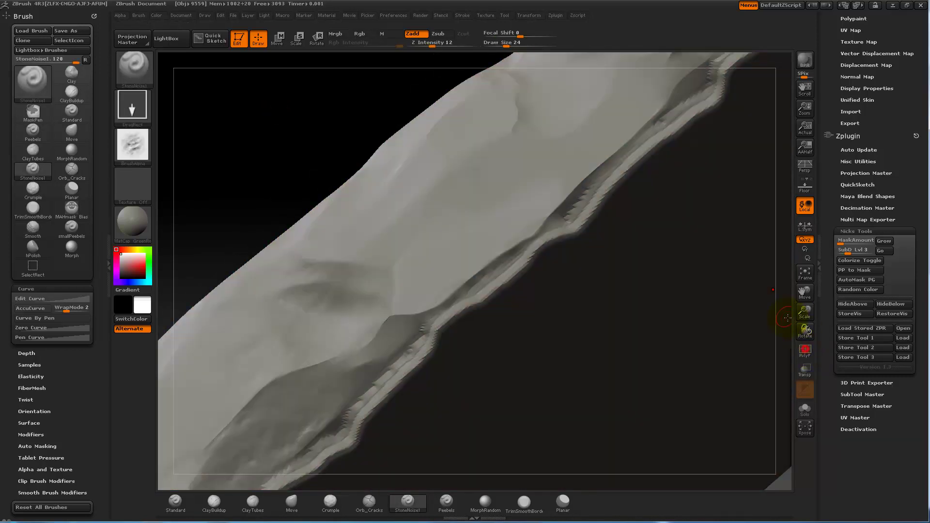
shift+drag(617, 144, 602, 166)
Step: Set the brush's Z Intensity to 21 and stamp stronger stone noise on the middle of the rock strip
alt+drag(303, 159, 251, 64)
mouse_move(334, 99)
alt+mouse_down()
mouse_move(321, 133)
mouse_move(429, 201)
alt+mouse_up()
click(428, 202)
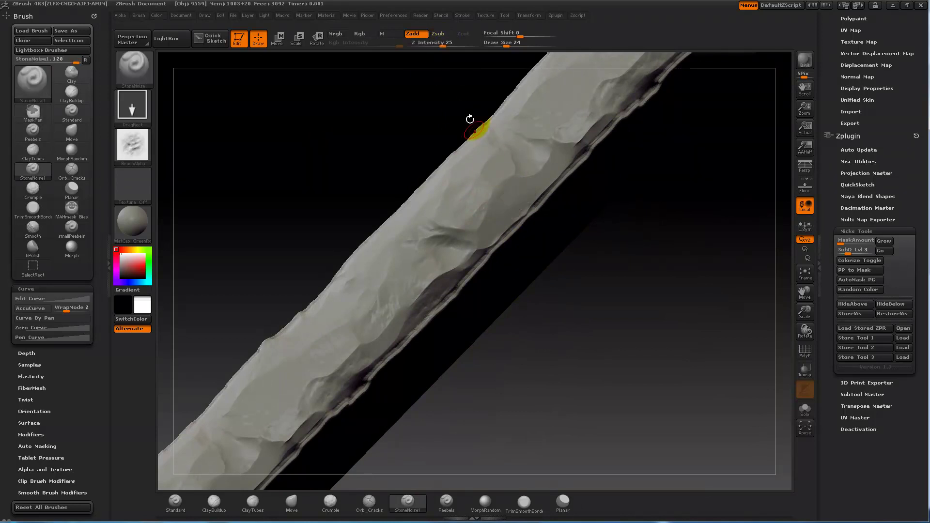
drag(439, 46, 441, 46)
click(498, 182)
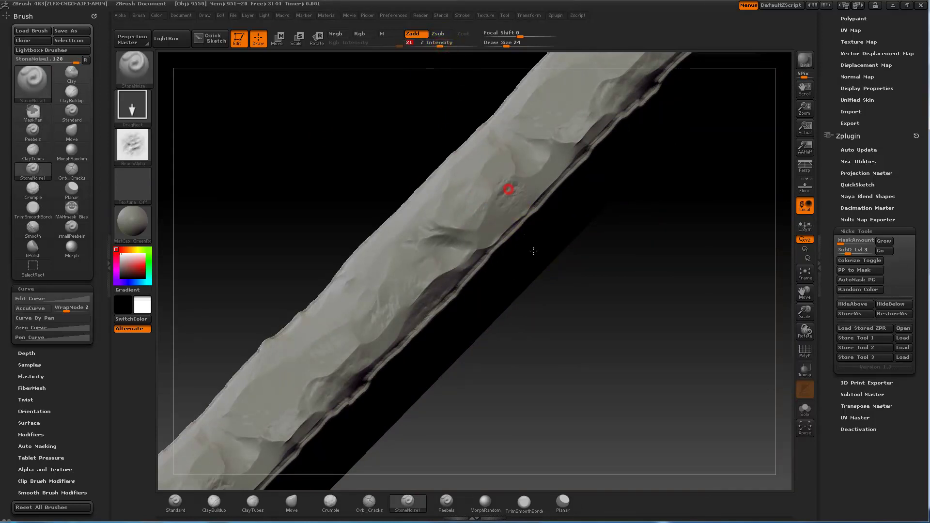
Step: Stamp stone noise around the dark crevice and along the adjoining rim of the rock strip
drag(426, 172, 479, 168)
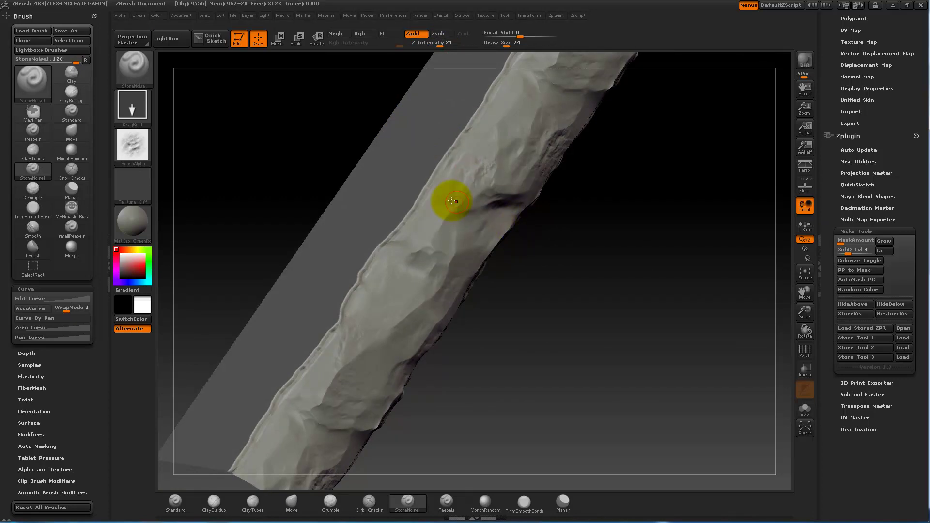
drag(556, 287, 568, 272)
drag(439, 220, 464, 280)
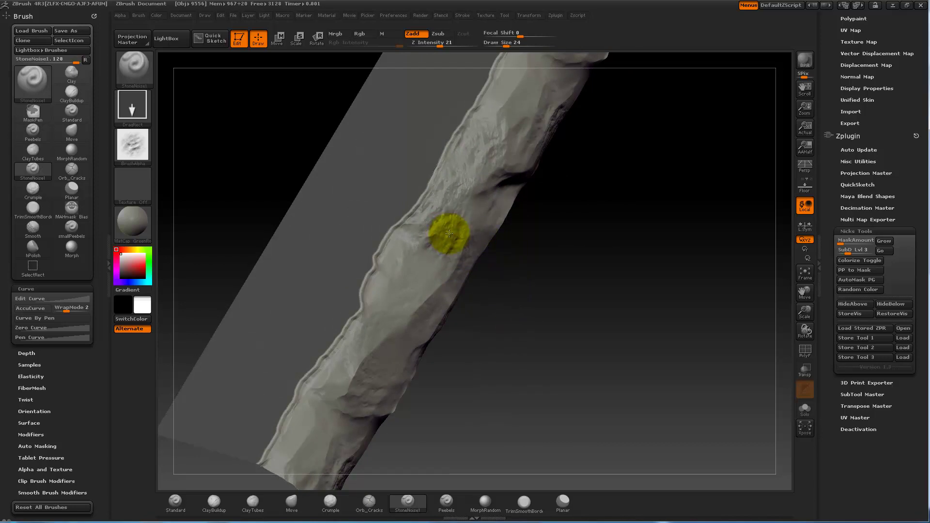
drag(524, 286, 552, 266)
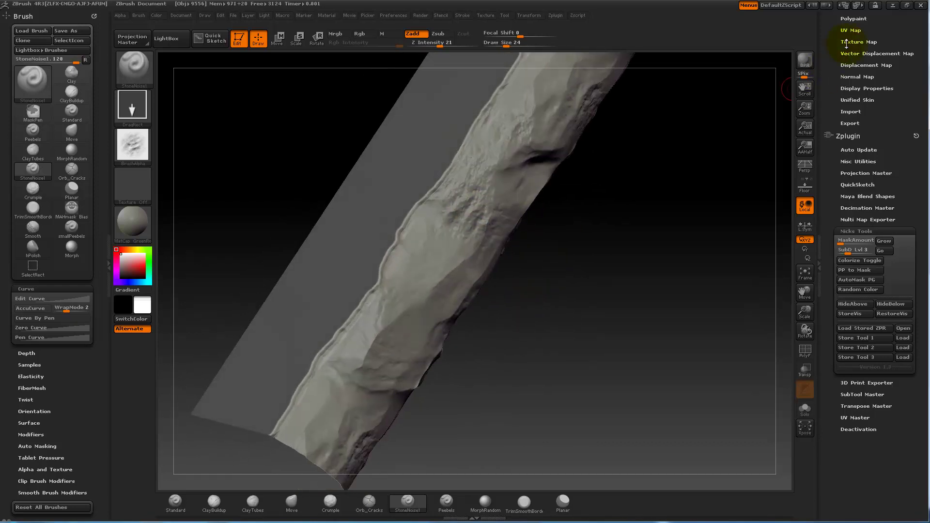
Step: Save the sculpt as a TutorialSculptUnfinished ZTool file in the Tools folder
drag(886, 31, 870, 116)
scroll(870, 114, up, 2)
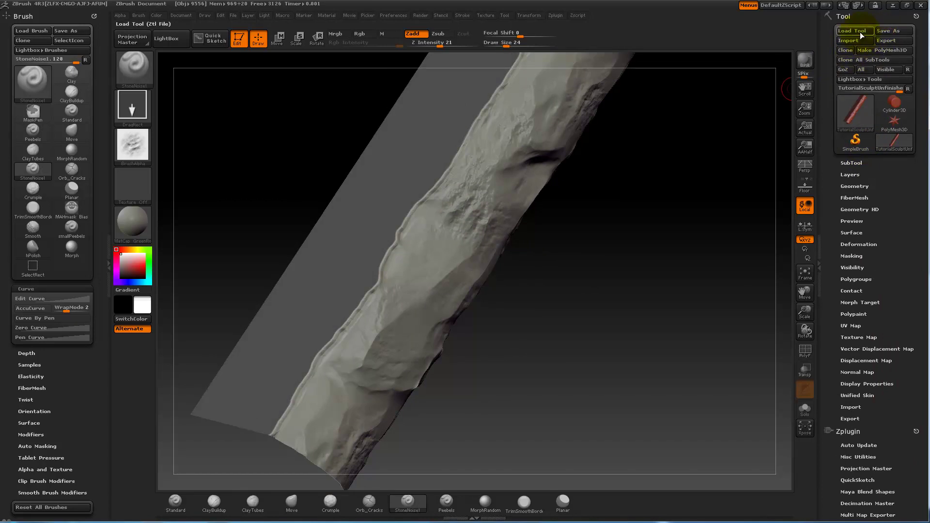
click(885, 30)
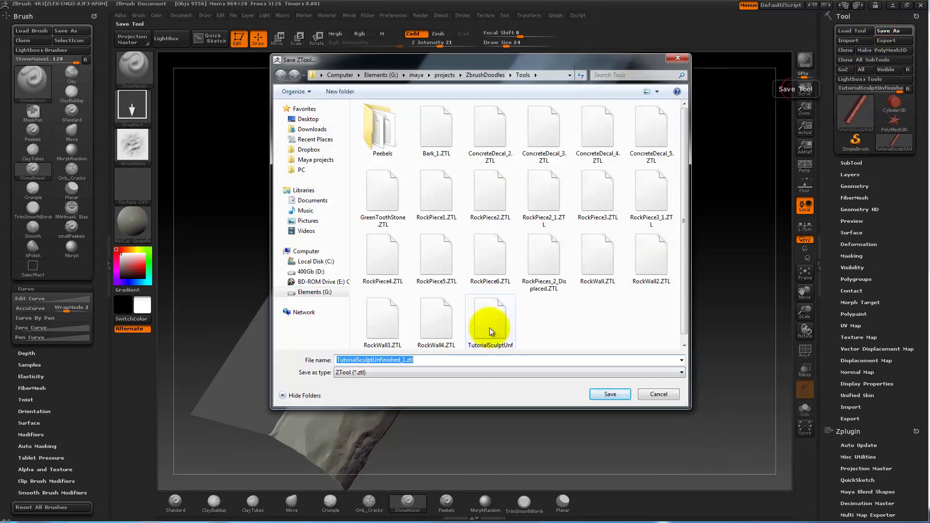
click(488, 331)
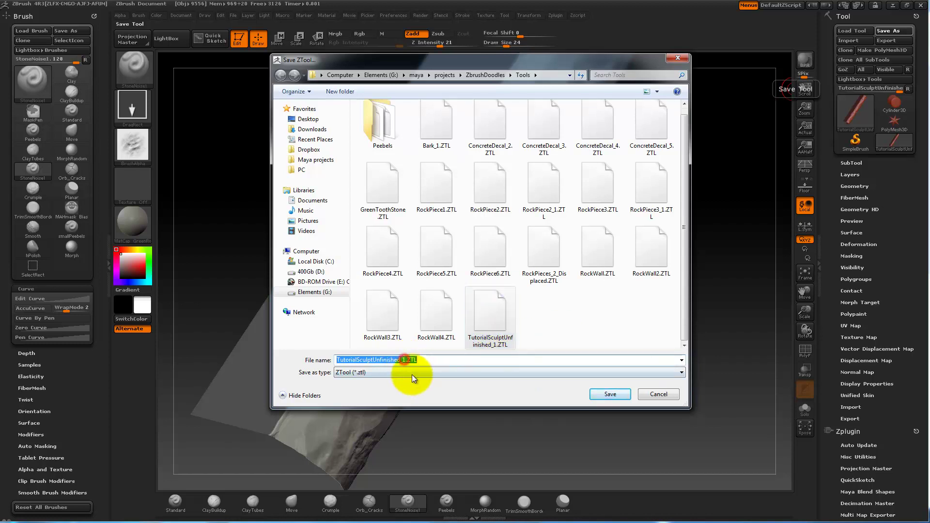
click(403, 360)
key(Return)
Step: Stamp stone noise over the facets at the lower end of the rock strip
click(465, 190)
mouse_move(498, 258)
mouse_down()
mouse_move(518, 272)
mouse_move(514, 243)
mouse_up()
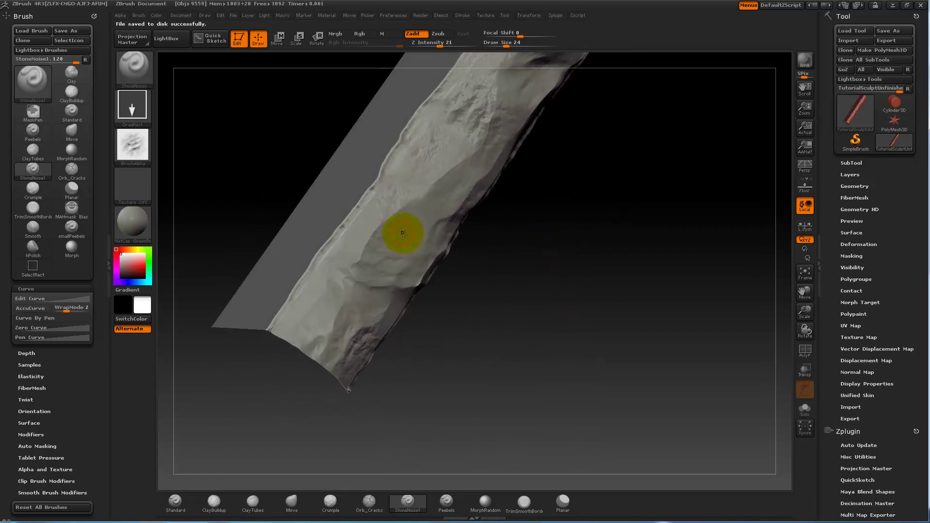
mouse_move(489, 316)
mouse_down()
mouse_move(512, 324)
mouse_move(507, 315)
mouse_up()
click(371, 241)
drag(327, 297, 375, 387)
mouse_move(452, 382)
mouse_down()
mouse_move(442, 376)
mouse_move(431, 308)
mouse_move(405, 289)
mouse_up()
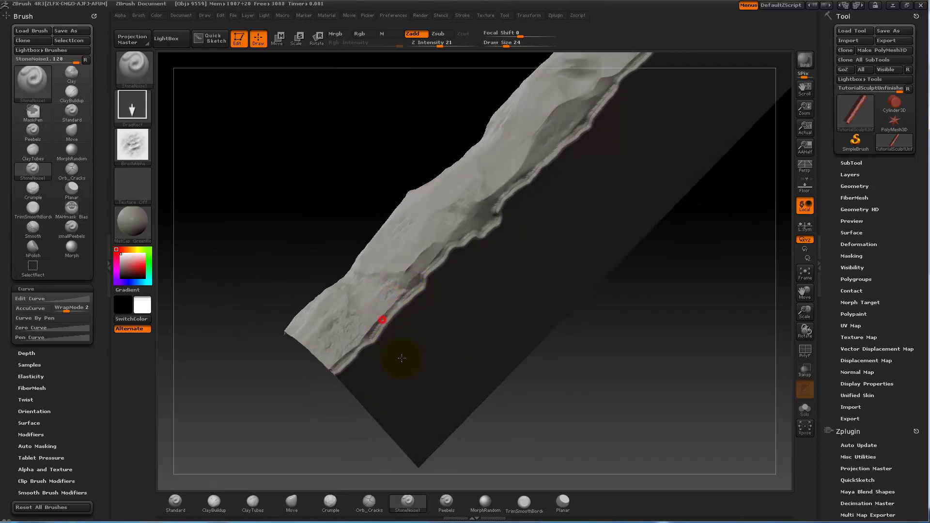
Step: Roughen the opposite rim with stone noise, working from the lower end towards the middle of the strip
drag(385, 143, 360, 168)
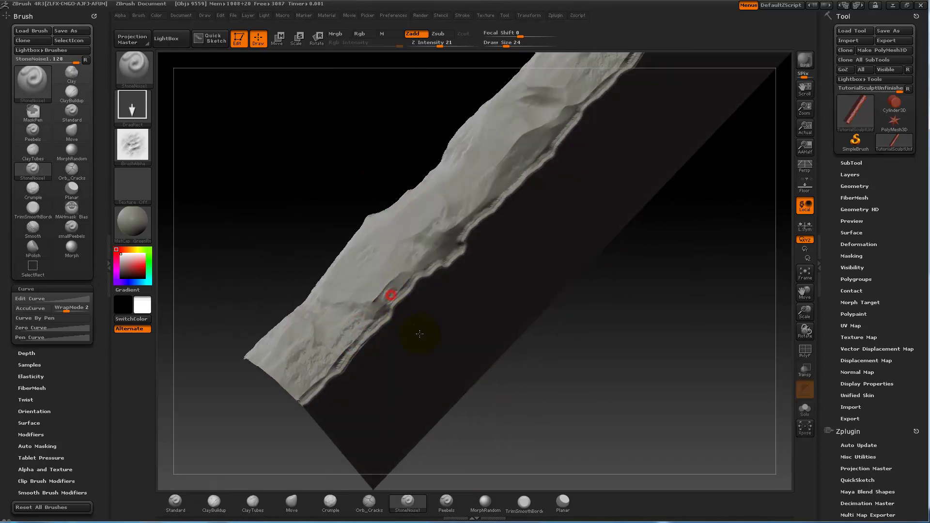
alt+drag(405, 124, 315, 229)
drag(341, 192, 348, 207)
drag(388, 309, 392, 319)
drag(384, 142, 423, 243)
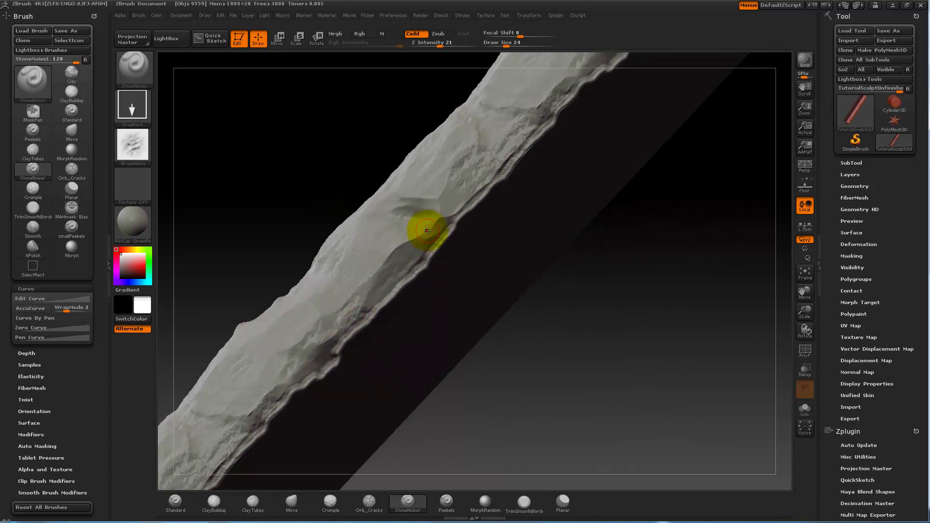
Step: Cover the upper part of the rock strip with stone noise, from the oval facet to the far end
alt+drag(386, 99, 357, 288)
mouse_move(381, 126)
mouse_down()
mouse_move(338, 195)
mouse_move(368, 227)
mouse_up()
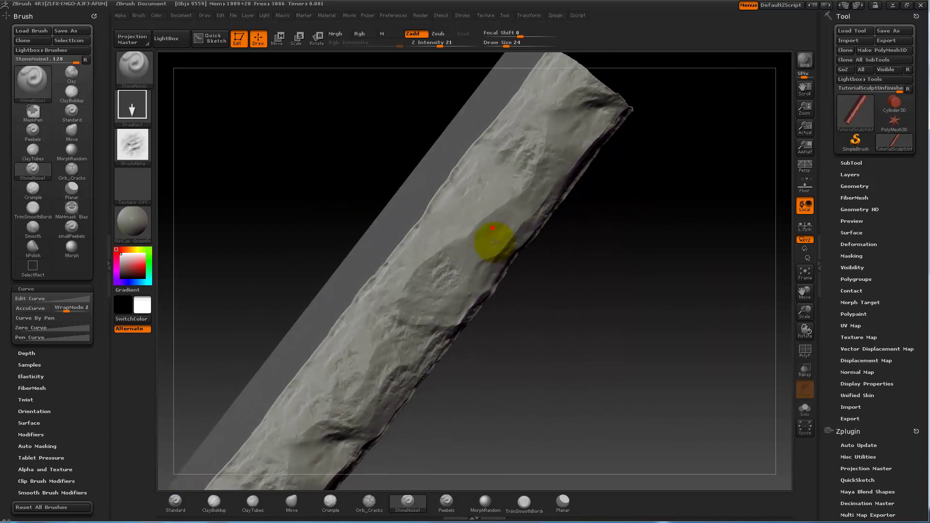
drag(501, 209, 507, 201)
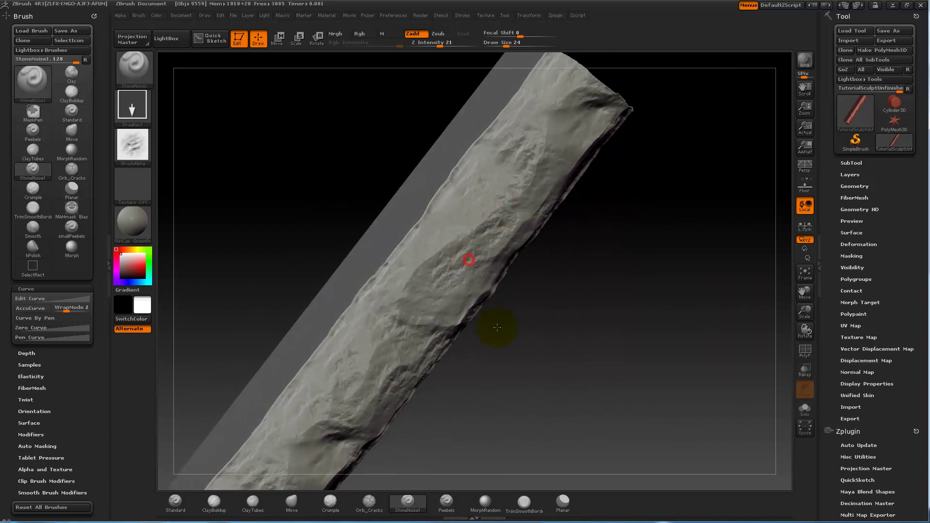
mouse_move(502, 329)
mouse_down()
mouse_move(509, 307)
mouse_move(515, 313)
mouse_up()
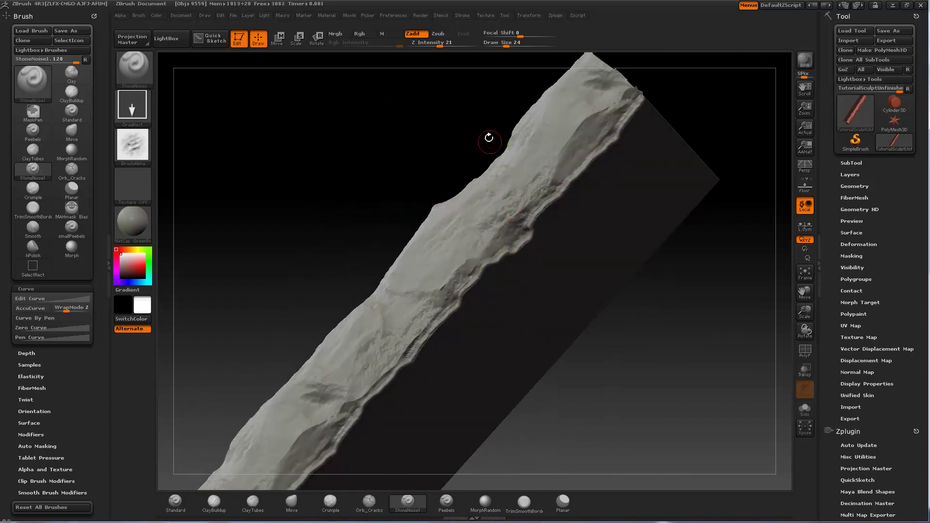
drag(469, 113, 445, 191)
click(534, 224)
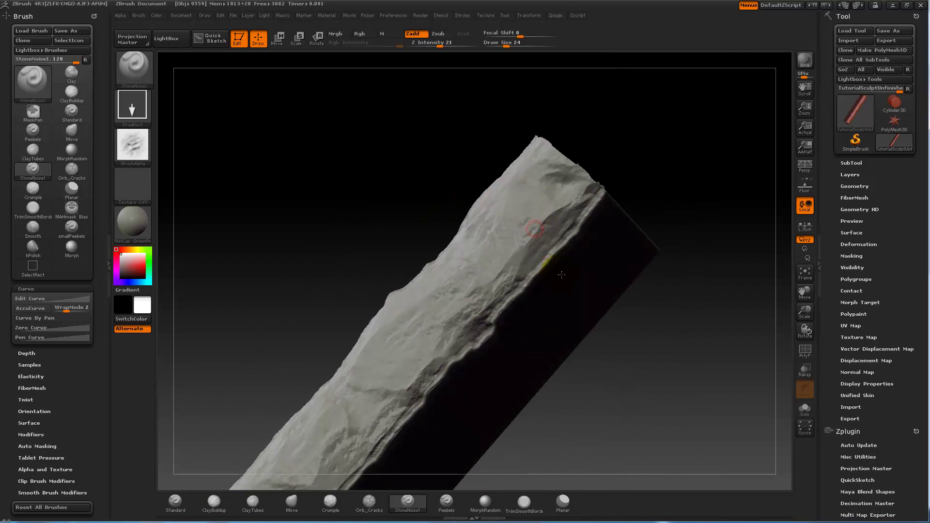
Step: Smooth the overly rough patches beside the rim near the upper end of the rock strip
mouse_move(624, 141)
alt+mouse_down()
mouse_move(621, 121)
mouse_move(637, 129)
alt+mouse_up()
shift+drag(587, 161, 541, 199)
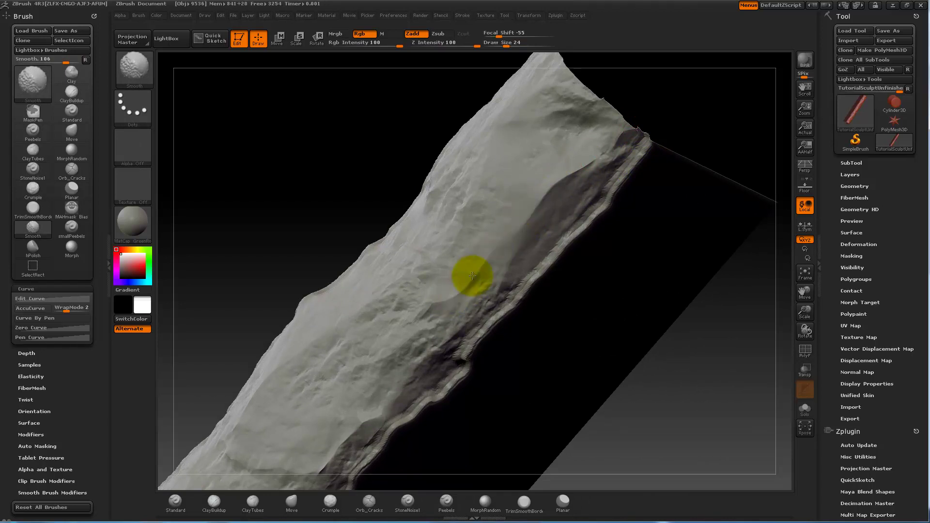
shift+drag(455, 291, 479, 273)
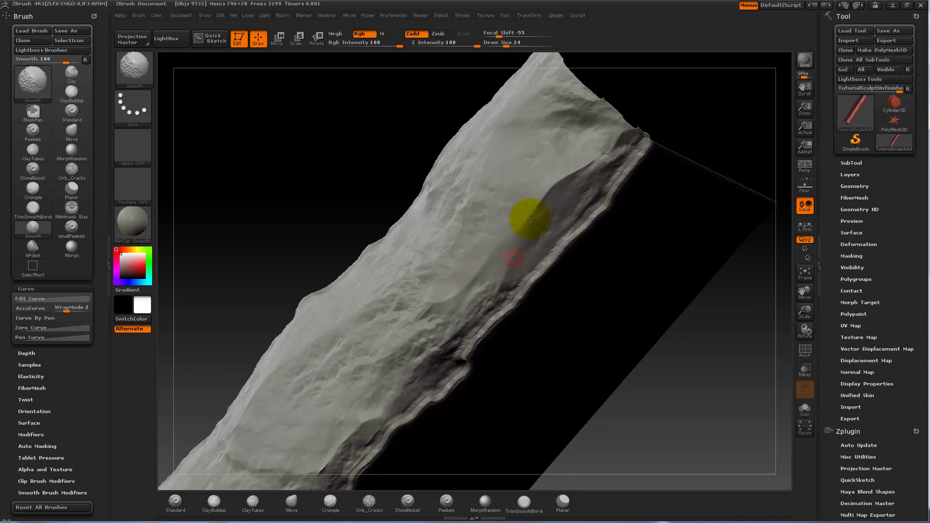
Step: Restamp stone noise on the smoothed upper section and fill the remaining plain areas on both sides
drag(675, 115, 648, 103)
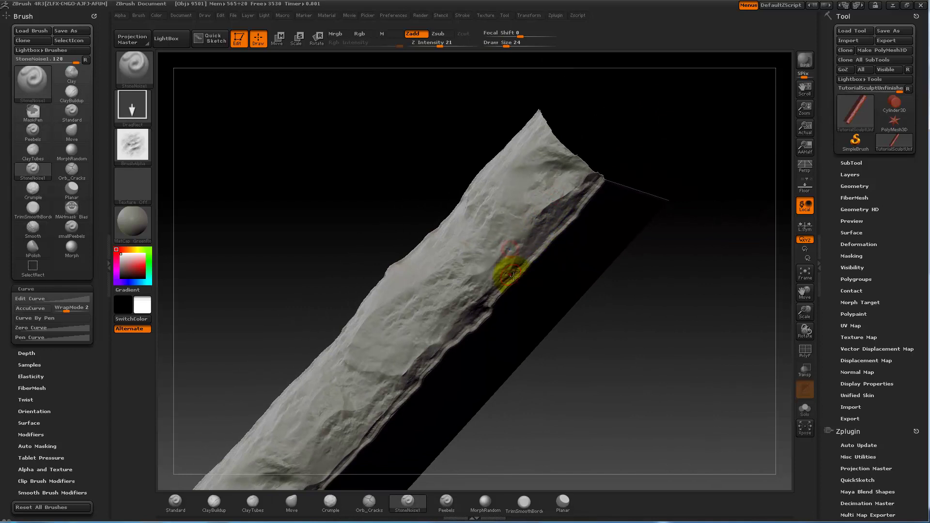
drag(440, 157, 504, 195)
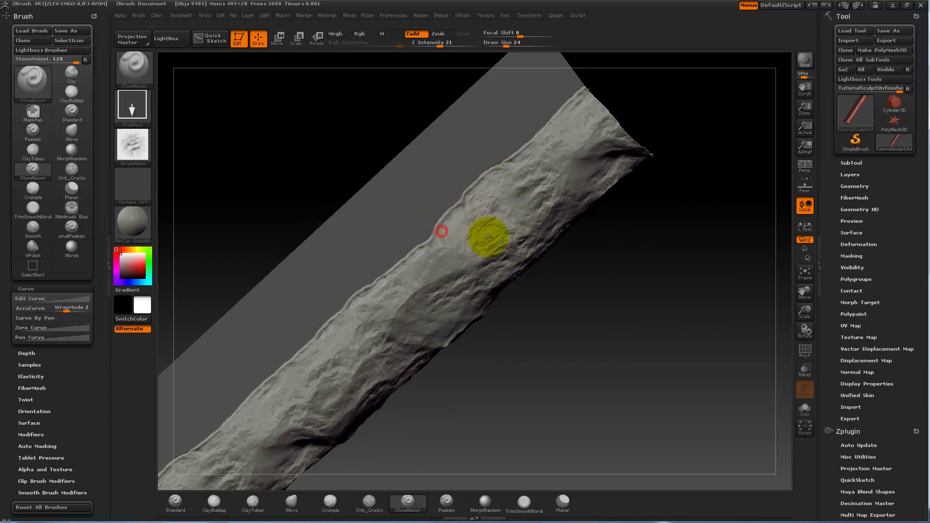
mouse_move(536, 325)
mouse_down()
mouse_move(568, 270)
mouse_move(465, 201)
mouse_up()
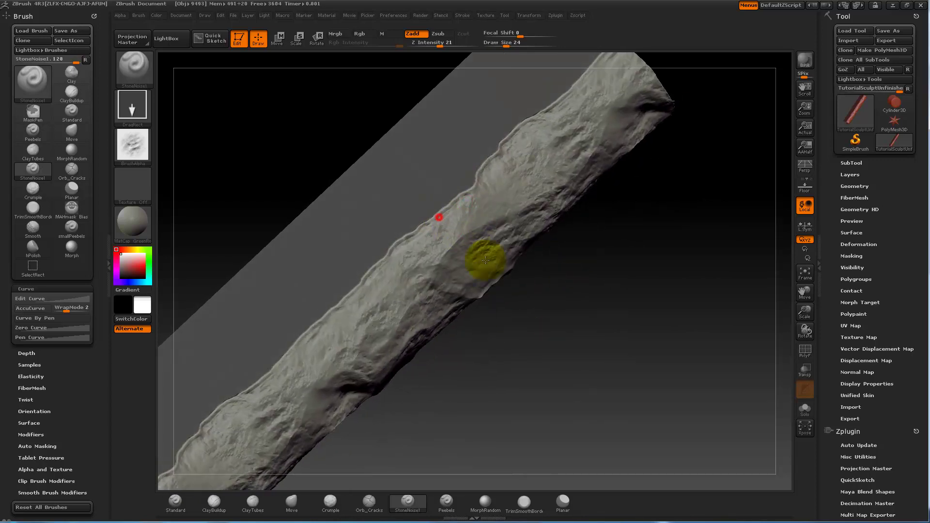
mouse_move(501, 278)
mouse_down()
mouse_move(518, 276)
mouse_move(446, 214)
mouse_move(506, 207)
mouse_move(502, 191)
mouse_move(509, 245)
mouse_up()
Step: Add further stone noise along the lower half of the rock strip and its shaded underside
alt+drag(501, 357, 588, 264)
mouse_move(559, 237)
mouse_down()
mouse_move(591, 257)
mouse_move(587, 314)
mouse_move(567, 289)
mouse_move(542, 348)
mouse_move(560, 322)
mouse_move(574, 357)
mouse_move(541, 224)
mouse_up()
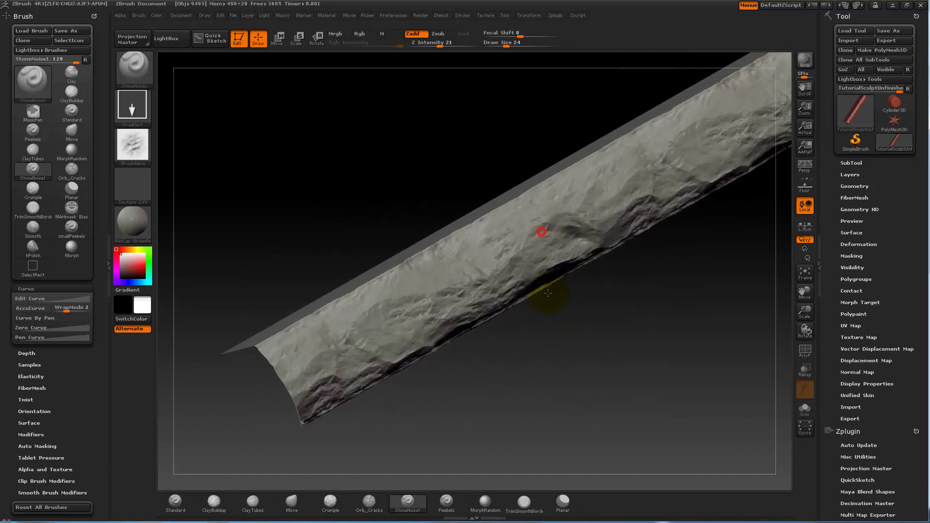
mouse_move(550, 305)
mouse_down()
mouse_move(451, 352)
mouse_move(550, 297)
mouse_move(568, 336)
mouse_move(564, 321)
mouse_move(581, 295)
mouse_move(631, 272)
mouse_move(672, 279)
mouse_up()
drag(703, 151, 705, 208)
mouse_move(711, 283)
mouse_down()
mouse_move(692, 216)
mouse_move(612, 315)
mouse_move(599, 235)
mouse_move(623, 257)
mouse_move(622, 311)
mouse_move(718, 193)
mouse_move(698, 198)
mouse_move(696, 153)
mouse_up()
Step: Invert the mask covering the flat plane beside the rock strip
mouse_move(506, 131)
alt+mouse_down()
mouse_move(486, 106)
mouse_move(510, 153)
mouse_move(465, 108)
alt+mouse_up()
key(ctrl+shift)
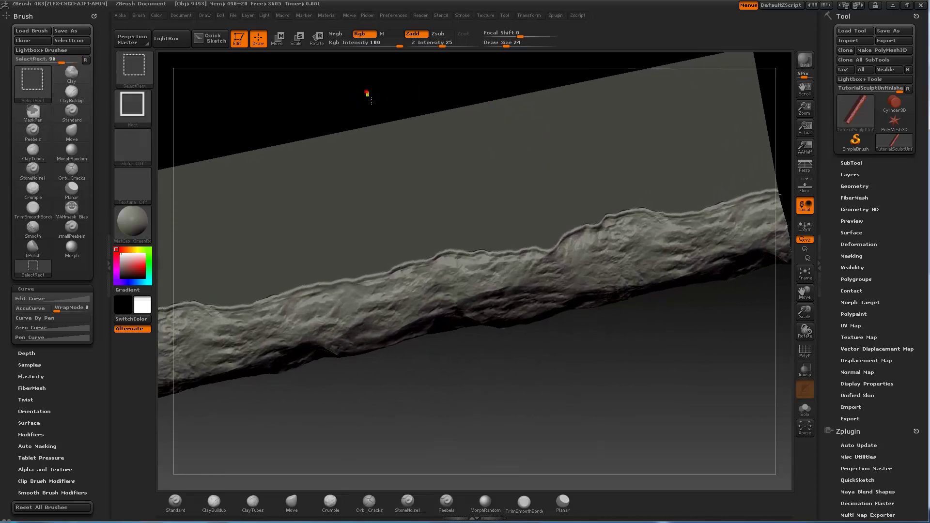
ctrl+click(366, 93)
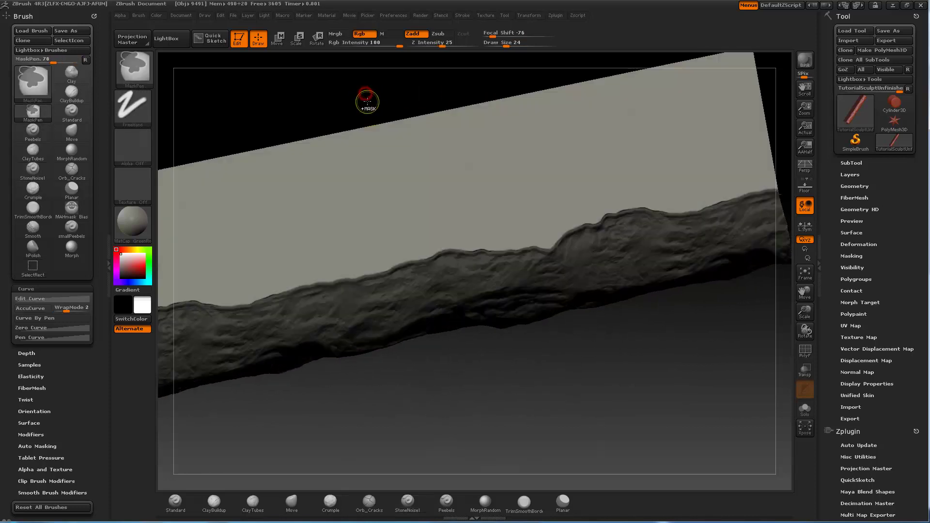
mouse_move(364, 85)
alt+mouse_down()
mouse_move(393, 92)
mouse_move(376, 121)
alt+mouse_up()
Step: Smooth the surface just above the rim in the middle of the strip and restamp stone noise there
alt+drag(347, 145, 507, 131)
mouse_move(427, 133)
alt+mouse_down()
mouse_move(431, 143)
mouse_move(395, 164)
mouse_move(498, 128)
mouse_move(502, 96)
mouse_move(512, 123)
mouse_move(504, 36)
mouse_move(563, 150)
mouse_move(495, 138)
mouse_move(482, 161)
alt+mouse_up()
key(shift)
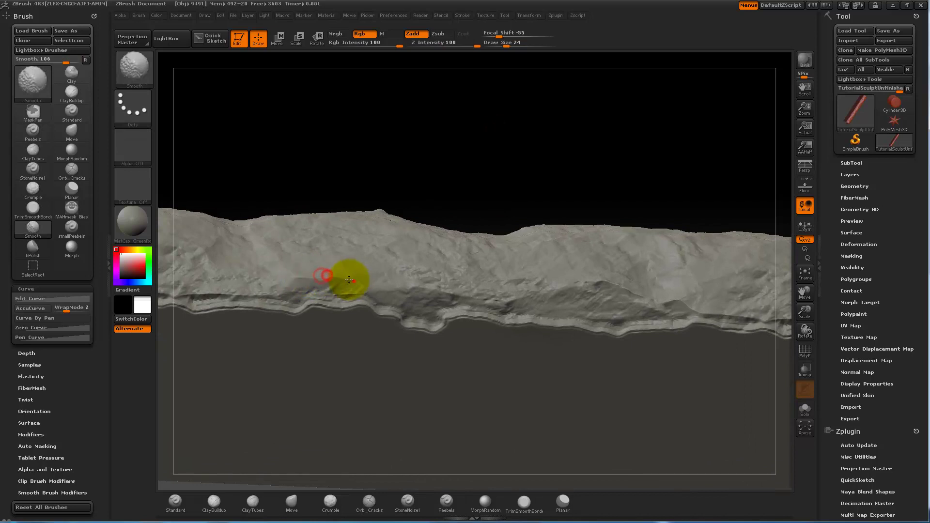
drag(303, 280, 312, 293)
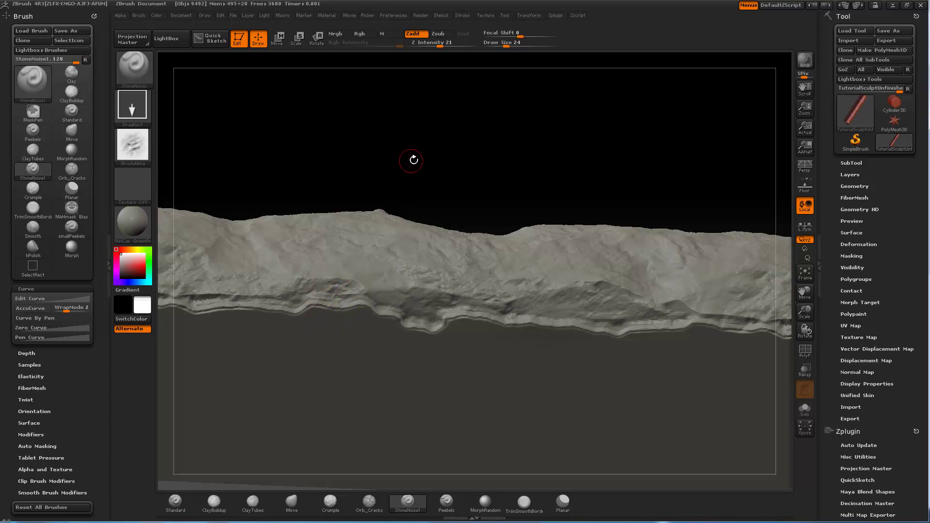
Step: Try stamping a cluster of large pebbles on the flat plane beside the rock strip with the Peebels brush
mouse_move(418, 158)
mouse_down()
mouse_move(415, 124)
mouse_move(397, 157)
mouse_move(422, 143)
mouse_up()
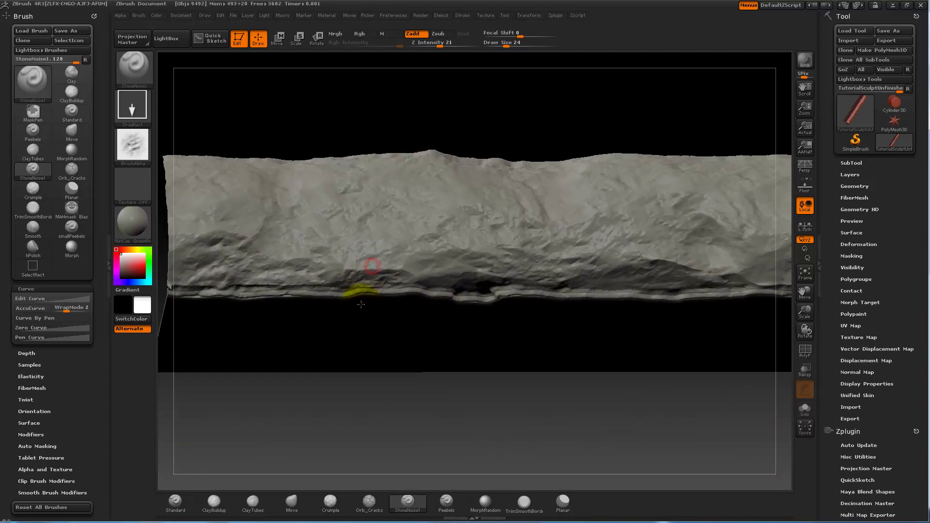
mouse_move(481, 115)
mouse_down()
mouse_move(442, 85)
mouse_move(380, 149)
mouse_move(363, 315)
mouse_move(409, 284)
mouse_move(444, 489)
mouse_move(425, 440)
mouse_move(420, 364)
mouse_up()
click(446, 501)
drag(413, 190, 430, 293)
drag(392, 97, 441, 137)
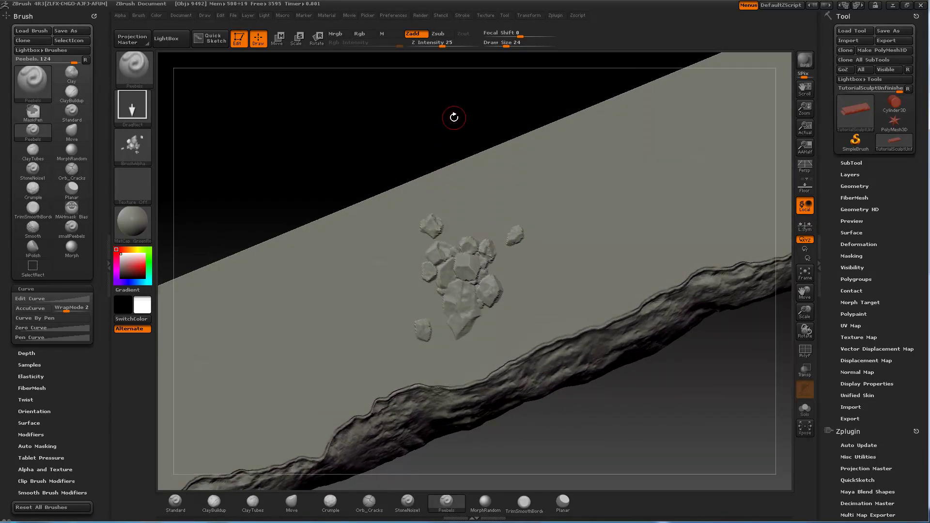
mouse_move(444, 130)
mouse_down()
mouse_move(467, 108)
mouse_move(431, 114)
mouse_move(446, 140)
mouse_move(431, 108)
mouse_move(461, 166)
mouse_up()
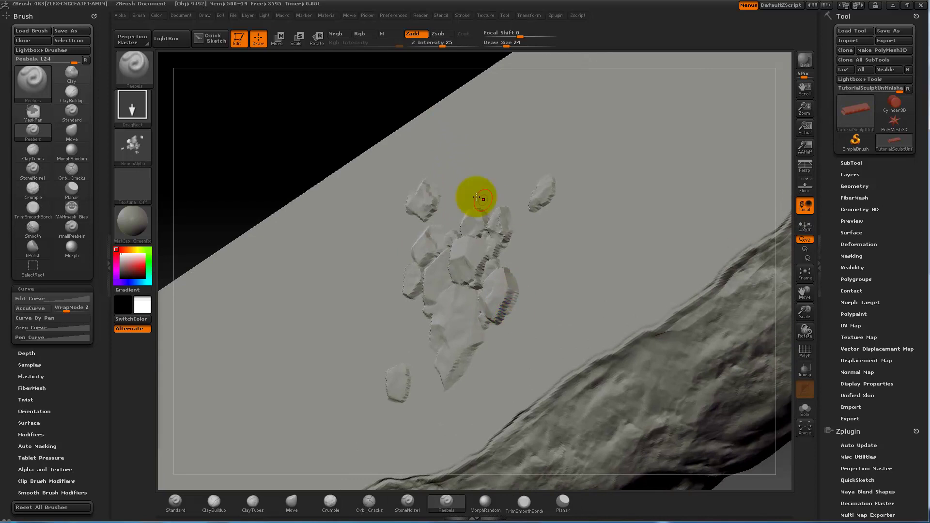
mouse_move(309, 152)
mouse_down()
mouse_move(269, 83)
mouse_move(321, 124)
mouse_move(332, 158)
mouse_up()
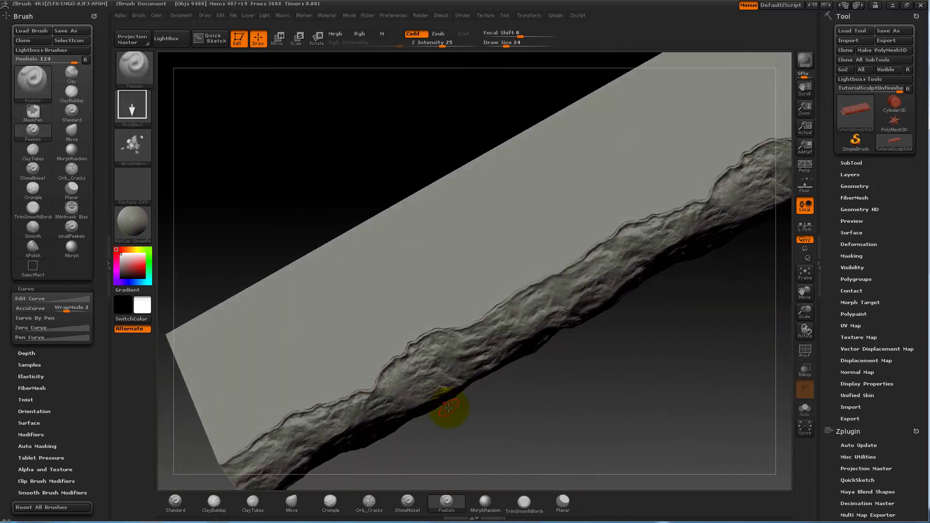
Step: Try the smallPeebels brush with stamps on the flat plane, and undo them
key(b)
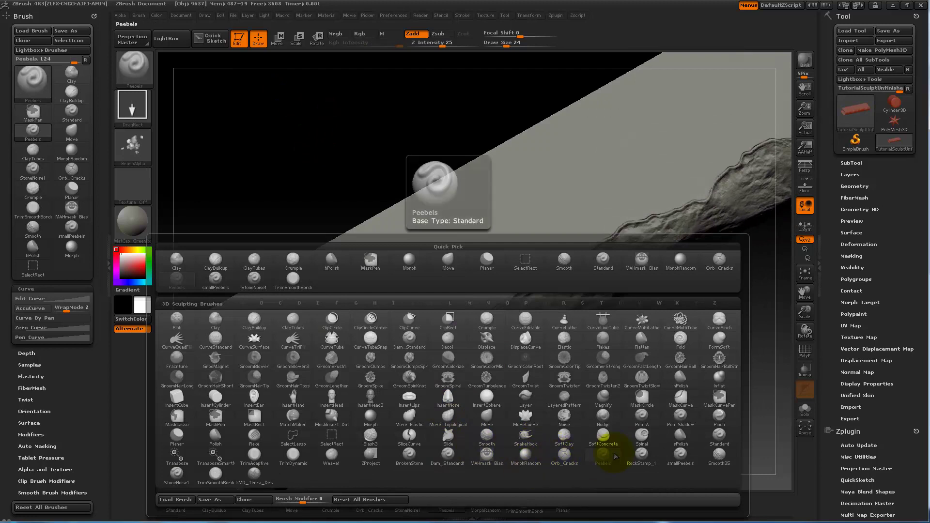
click(680, 455)
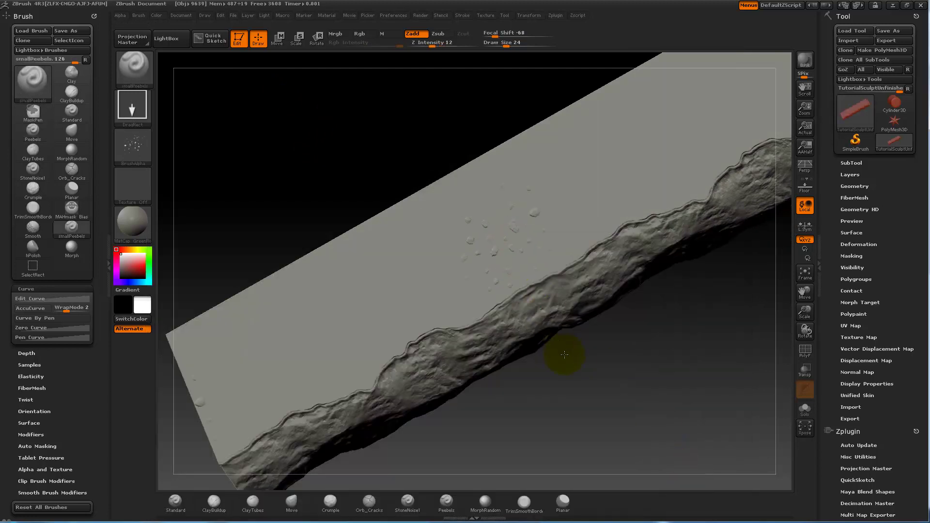
mouse_move(473, 141)
mouse_down()
mouse_move(384, 150)
mouse_move(391, 154)
mouse_move(367, 121)
mouse_move(360, 130)
mouse_up()
key(ctrl+z)
Step: Invert the mask so that it protects the flat plane and leaves the rock strip editable
alt+drag(309, 149, 253, 90)
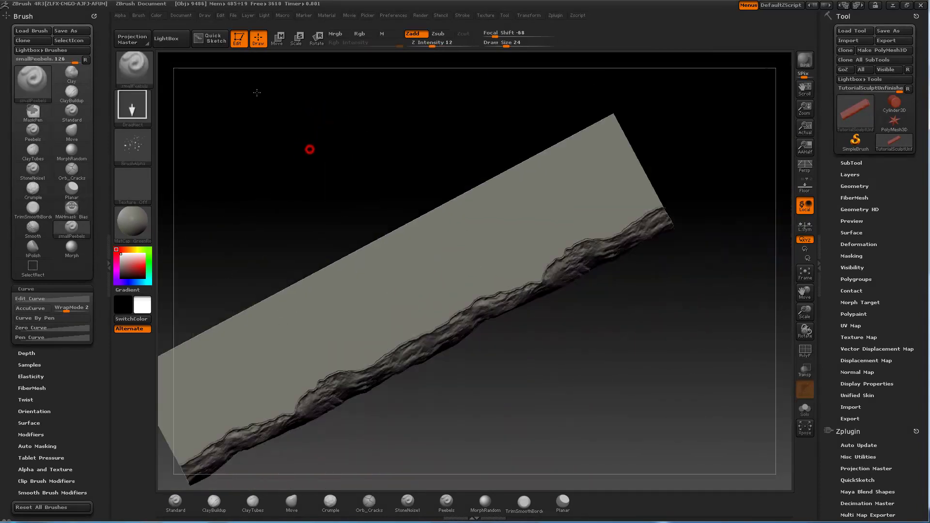
alt+drag(282, 139, 373, 74)
drag(367, 107, 344, 43)
mouse_move(511, 359)
mouse_down()
mouse_move(495, 328)
mouse_move(506, 275)
mouse_move(411, 303)
mouse_move(436, 321)
mouse_move(537, 291)
mouse_move(489, 330)
mouse_move(467, 297)
mouse_up()
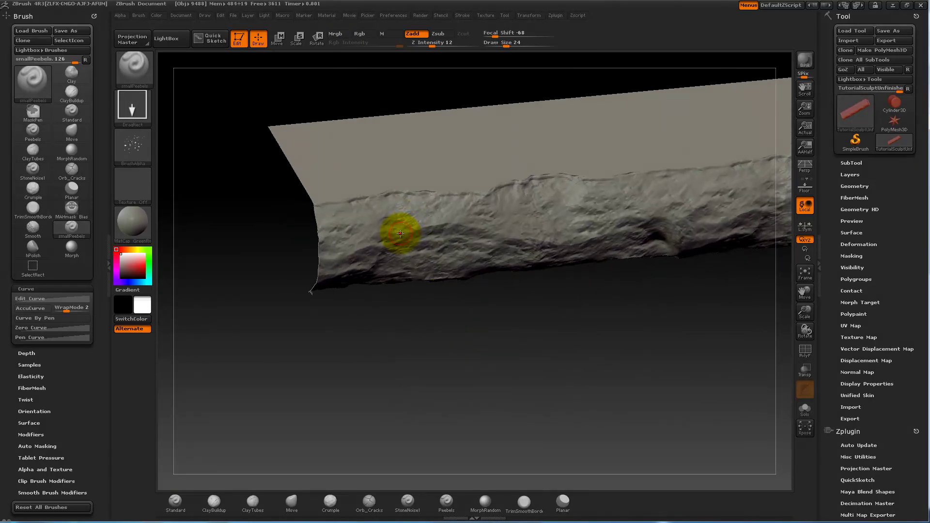
key(ctrl)
mouse_move(448, 345)
mouse_down()
mouse_move(461, 328)
mouse_move(460, 286)
mouse_move(465, 297)
mouse_move(469, 287)
mouse_up()
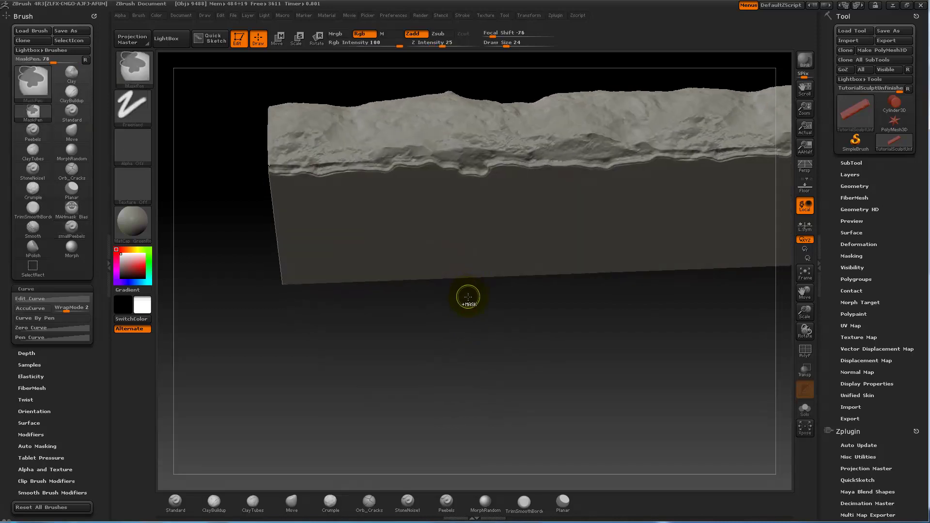
ctrl+click(468, 298)
ctrl+click(467, 300)
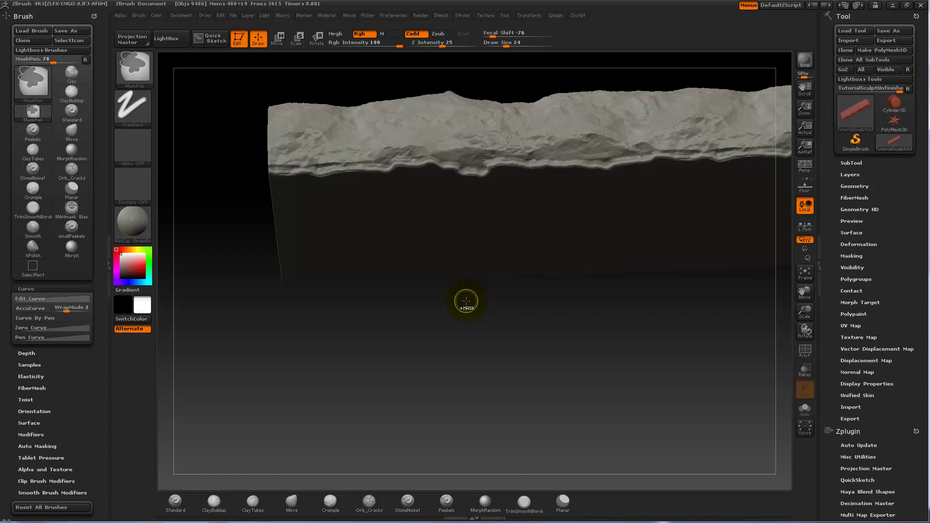
Step: Smooth a rough spot just above the rim near the middle of the strip and restamp it with the StoneNoise brush
alt+drag(432, 78, 495, 207)
mouse_move(477, 163)
mouse_down()
mouse_move(486, 213)
mouse_move(471, 153)
mouse_move(492, 210)
mouse_up()
alt+drag(421, 130, 576, 108)
mouse_move(383, 261)
shift+mouse_down()
mouse_move(419, 260)
mouse_move(400, 277)
mouse_move(445, 264)
mouse_move(372, 286)
shift+mouse_up()
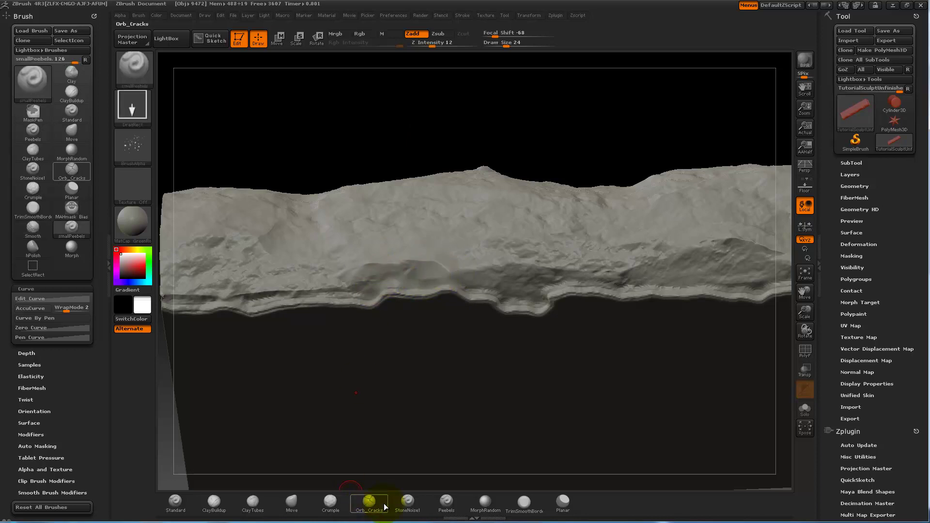
click(406, 503)
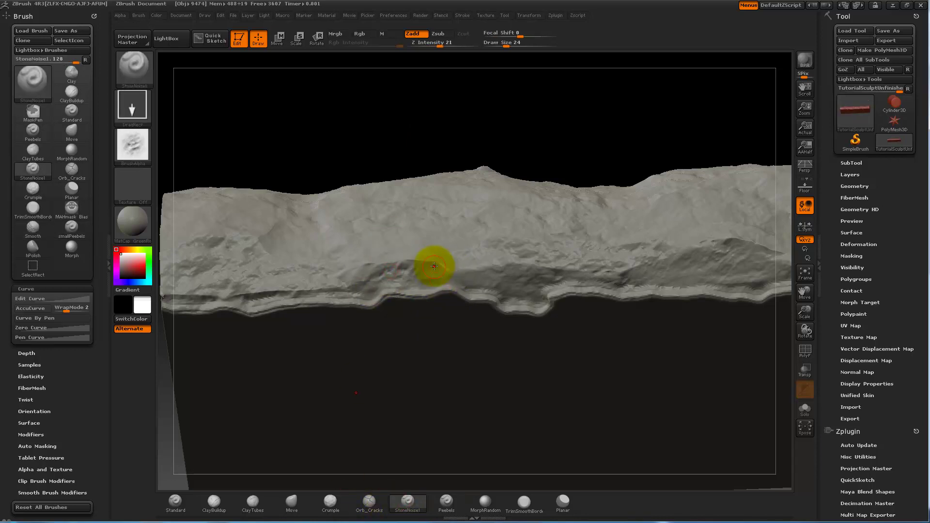
mouse_move(396, 320)
mouse_down()
mouse_move(478, 111)
mouse_move(477, 150)
mouse_move(388, 262)
mouse_move(412, 248)
mouse_up()
Step: Switch to the smallPeebels brush and stamp small pebbles over the first section of the rock strip
drag(439, 369, 444, 468)
key(b)
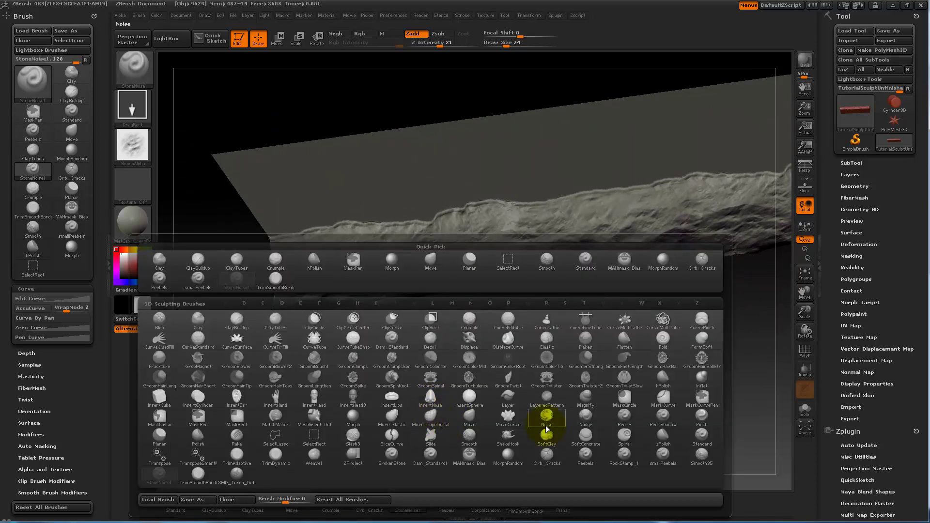
click(662, 455)
mouse_move(641, 425)
mouse_down()
mouse_move(629, 373)
mouse_move(556, 369)
mouse_move(613, 359)
mouse_move(608, 369)
mouse_move(440, 325)
mouse_move(438, 333)
mouse_move(444, 324)
mouse_move(398, 266)
mouse_up()
drag(407, 320, 394, 256)
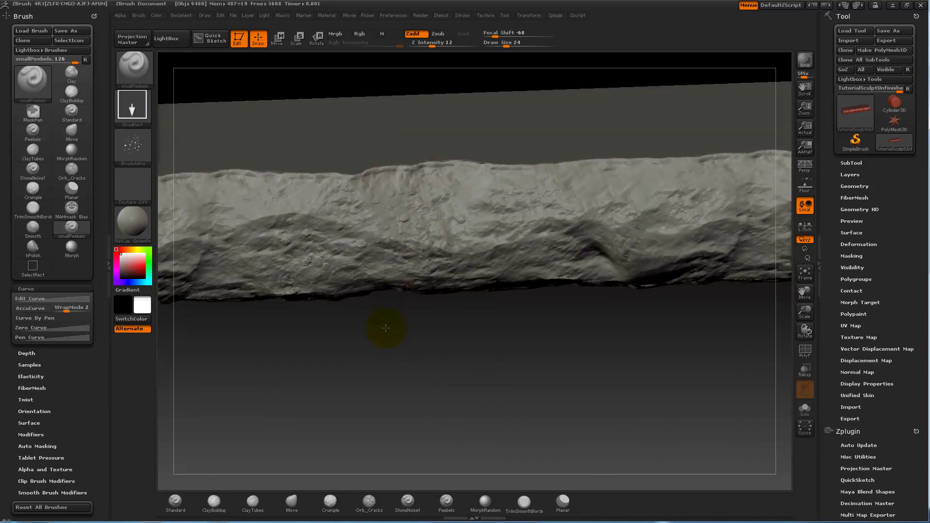
drag(438, 360, 440, 375)
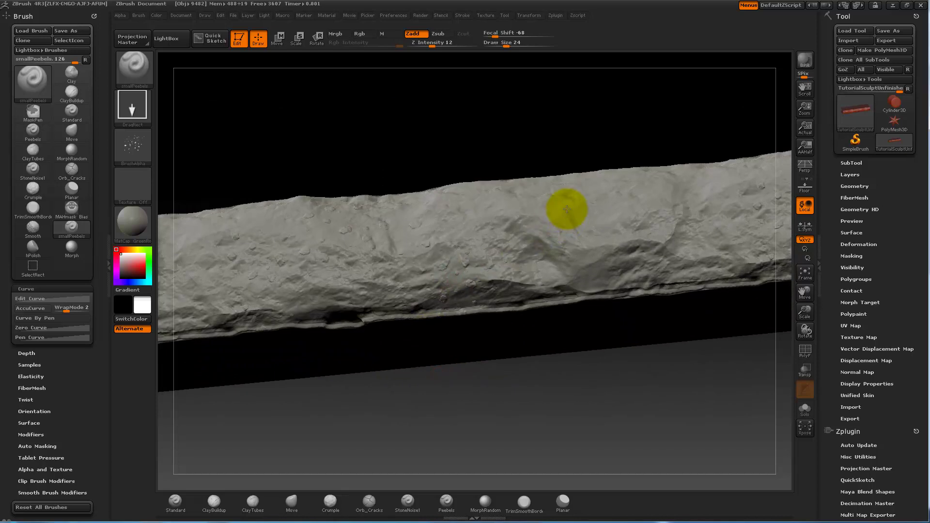
Step: Continue stamping small pebbles along the rest of the strip toward its far end, covering both sides
drag(572, 127, 488, 216)
drag(534, 294, 514, 251)
drag(586, 290, 457, 258)
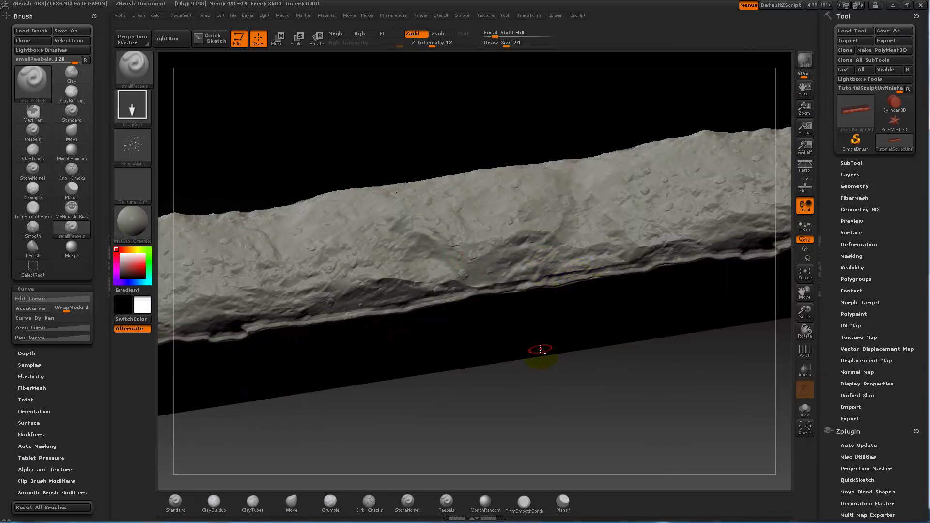
drag(510, 114, 469, 242)
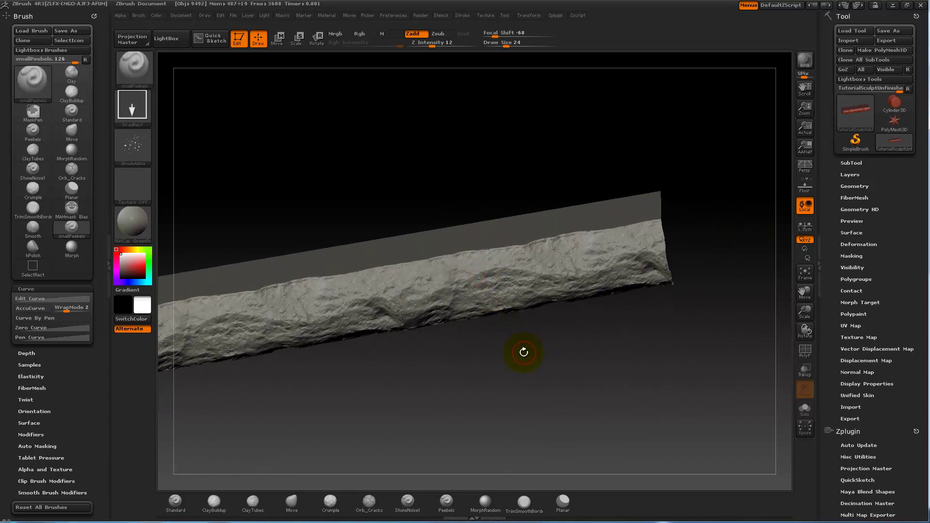
drag(516, 349, 415, 327)
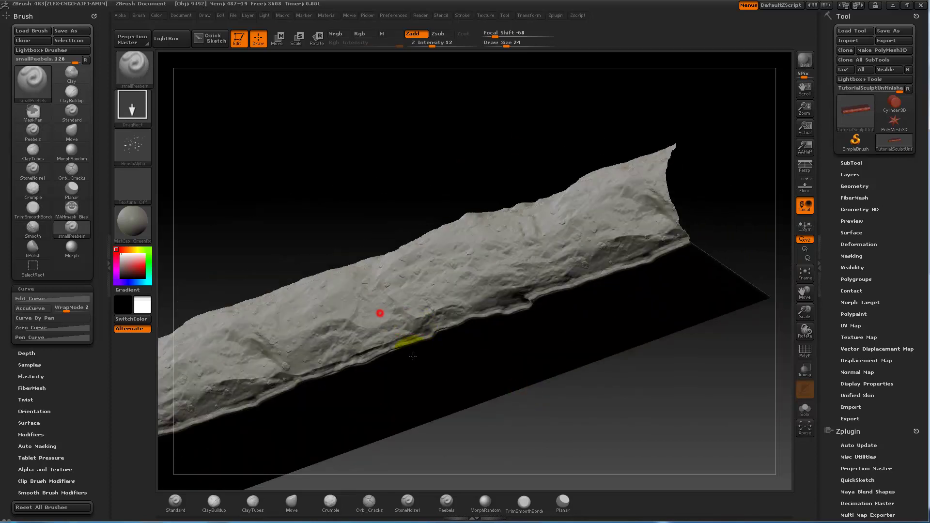
drag(419, 359, 455, 247)
Step: Fill in small pebbles around both ends of the strip and soften them with light smoothing
drag(463, 322, 396, 250)
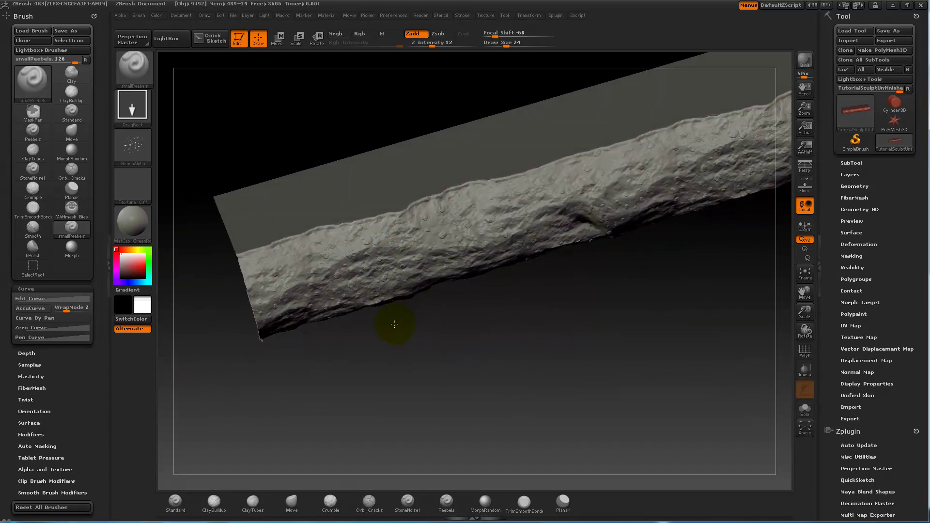
drag(441, 348, 404, 269)
key(shift)
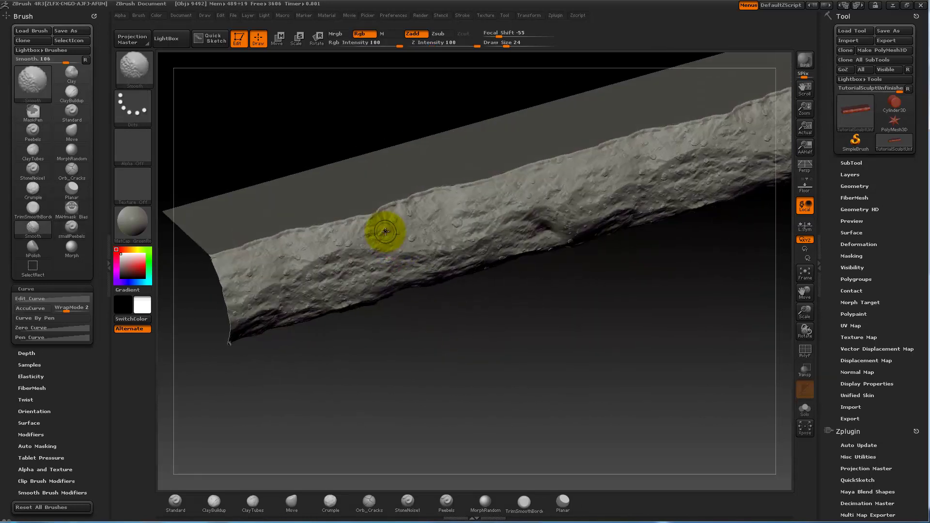
mouse_move(436, 358)
mouse_down()
mouse_move(426, 321)
mouse_move(448, 329)
mouse_move(399, 262)
mouse_up()
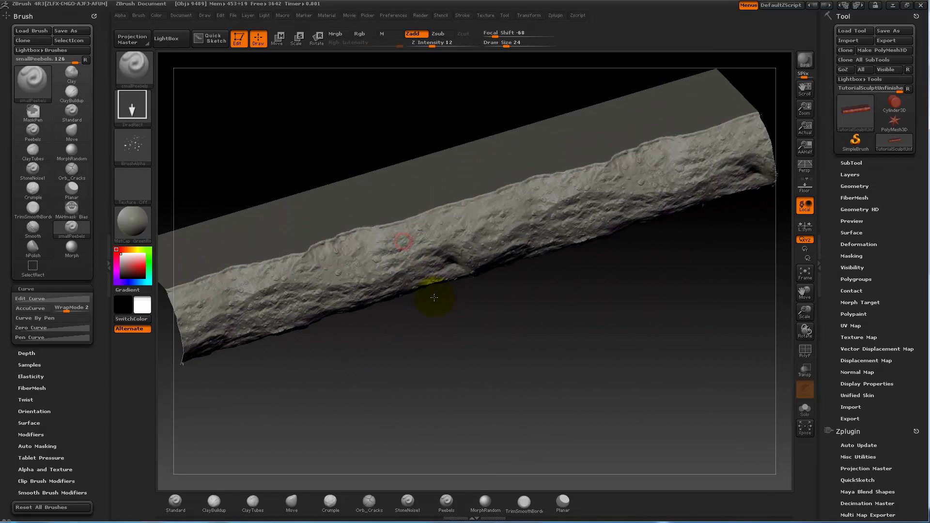
alt+drag(459, 334, 435, 281)
alt+drag(460, 316, 402, 344)
mouse_move(431, 333)
mouse_down()
mouse_move(415, 301)
mouse_move(431, 305)
mouse_move(487, 416)
mouse_move(492, 384)
mouse_move(493, 426)
mouse_move(490, 362)
mouse_move(492, 421)
mouse_move(519, 406)
mouse_move(427, 290)
mouse_up()
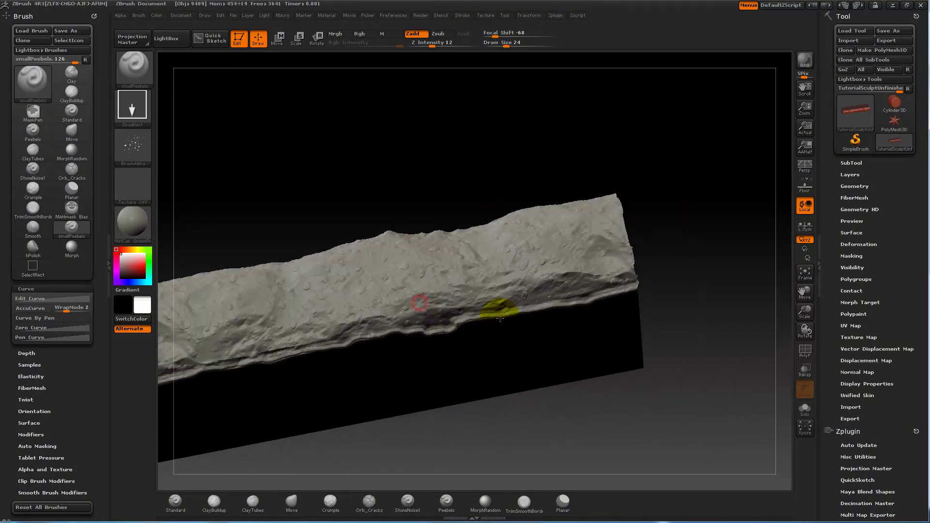
drag(500, 156, 194, 234)
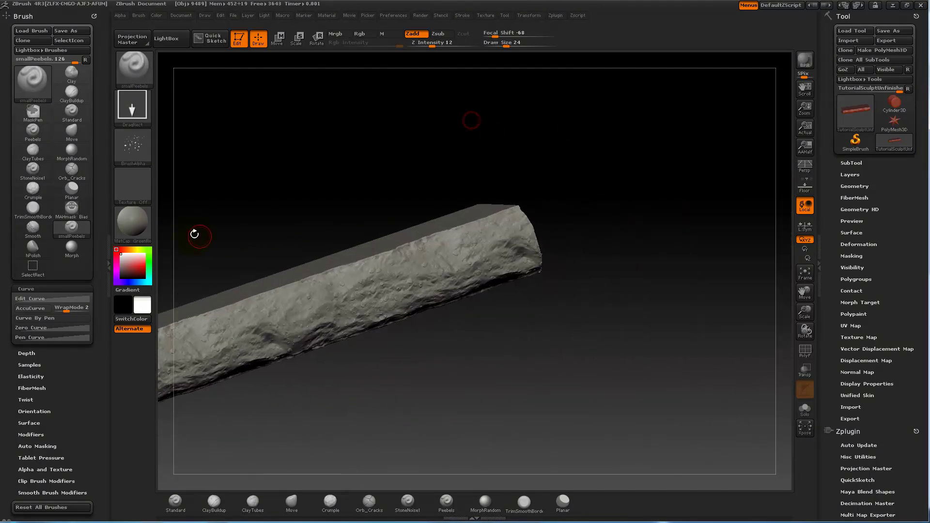
Step: Preview the strip in the fg_grey_metal material and examine the pebble and stone texture from both sides
click(135, 220)
click(454, 334)
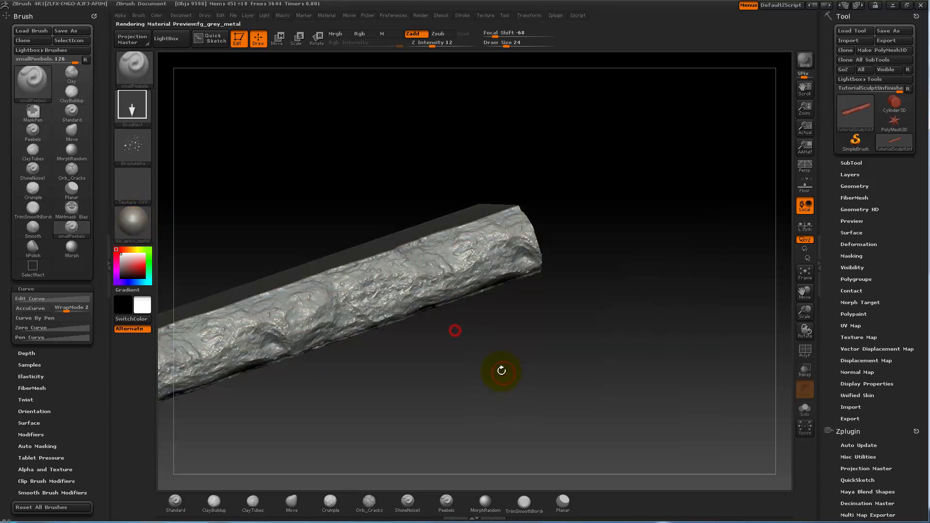
drag(455, 364, 502, 266)
click(138, 220)
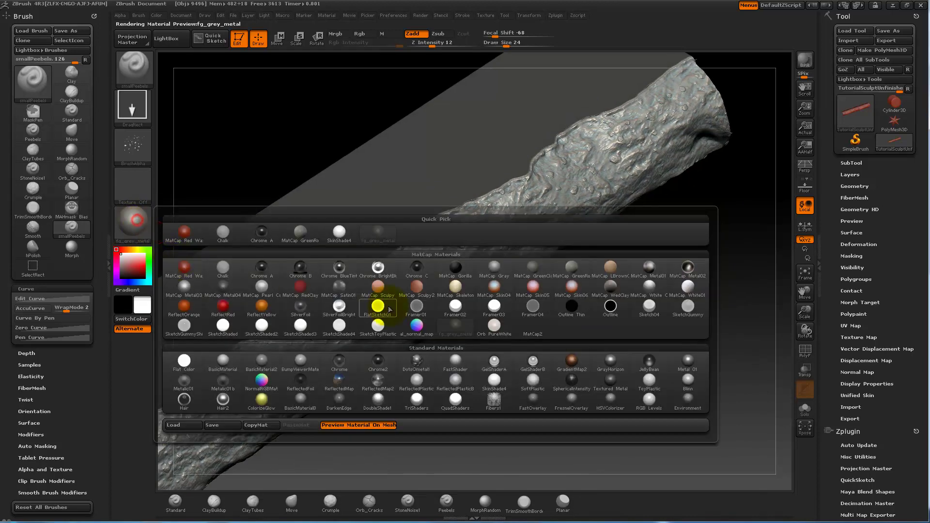
click(472, 325)
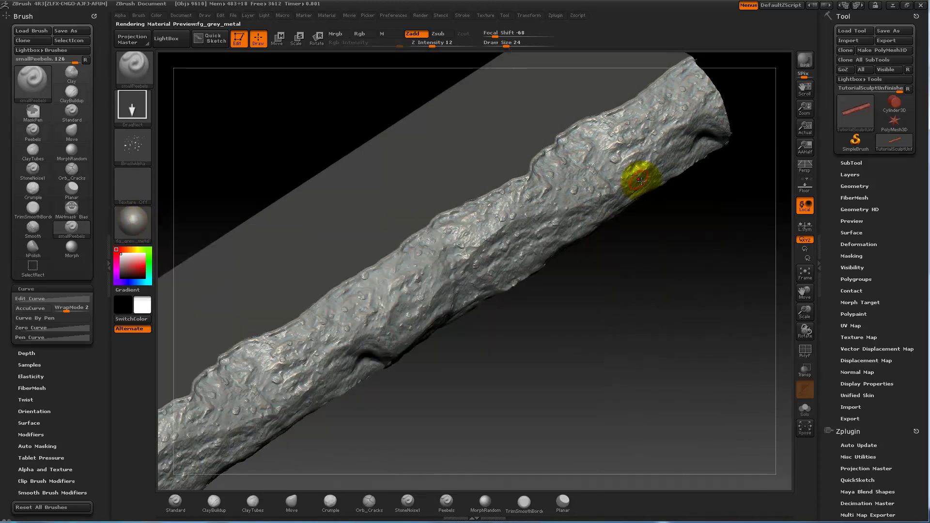
drag(704, 210, 691, 220)
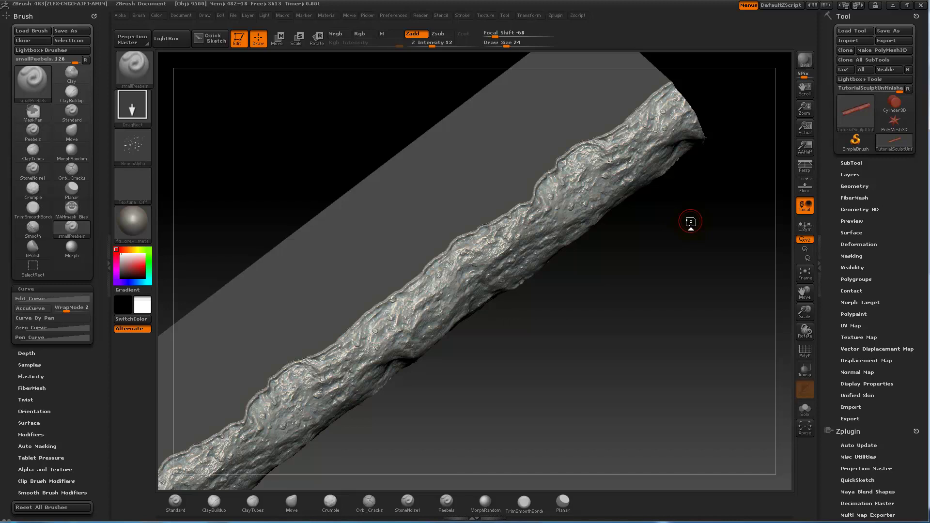
mouse_move(518, 348)
mouse_down()
mouse_move(581, 297)
mouse_move(630, 276)
mouse_move(602, 220)
mouse_move(606, 190)
mouse_up()
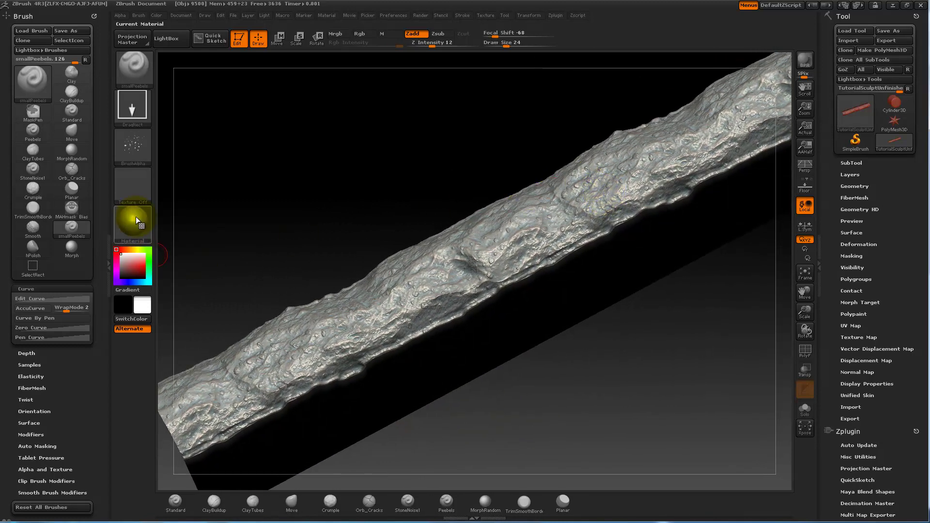
Step: Compare the surface detail in the MatCap Red Wax and fg_grey_metal materials
mouse_move(135, 216)
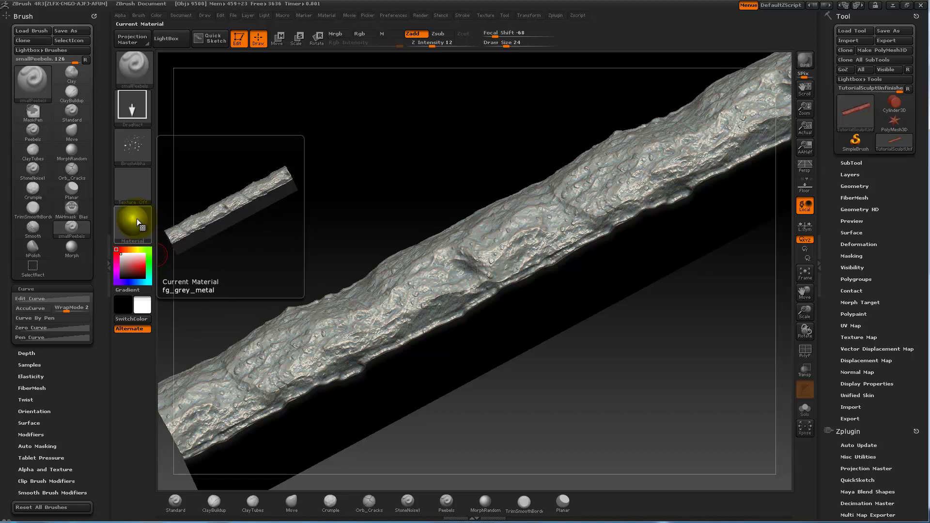
click(136, 219)
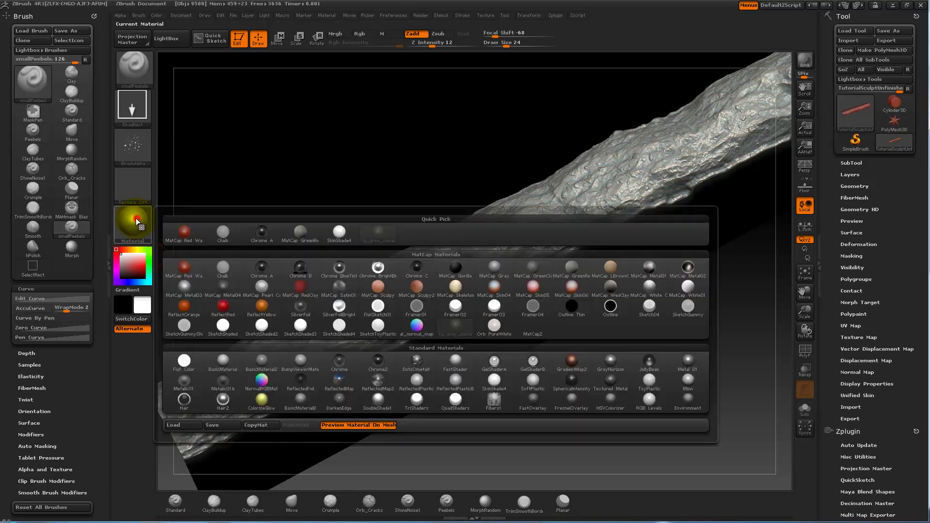
click(192, 268)
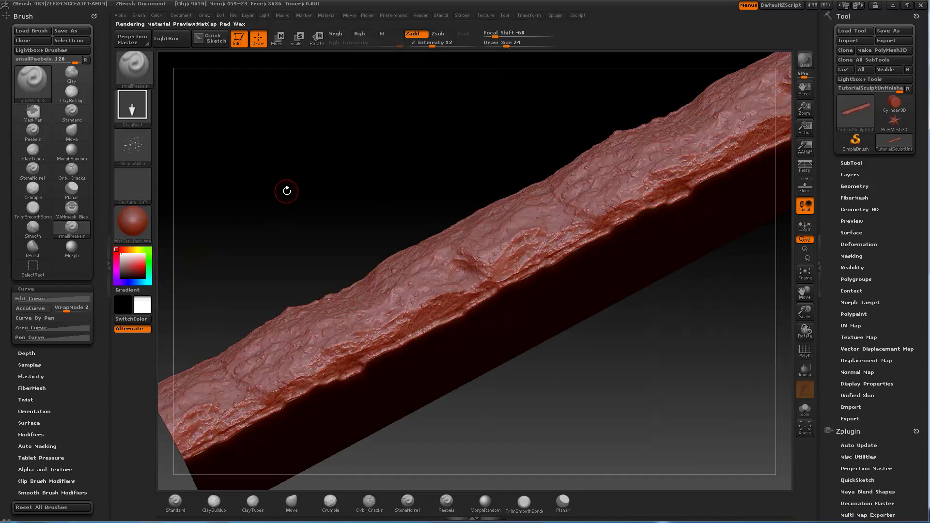
drag(289, 193, 301, 291)
click(138, 219)
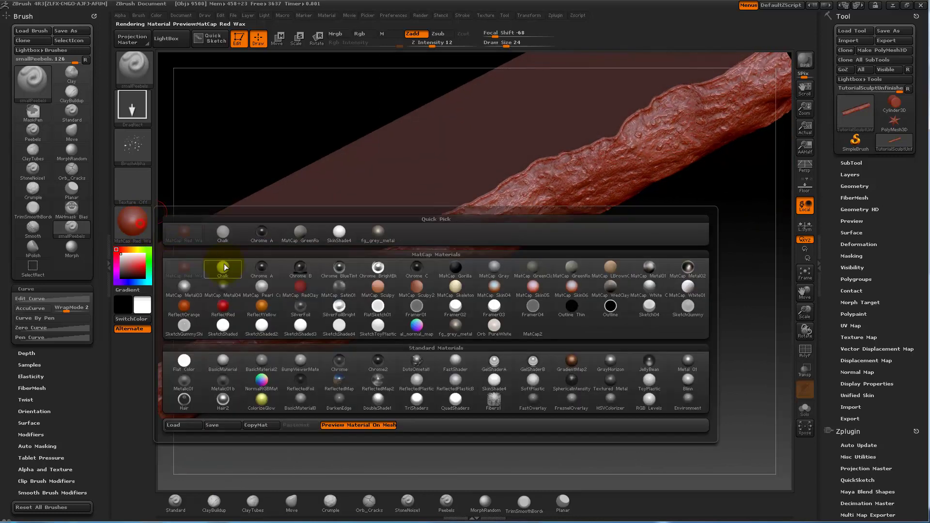
click(460, 333)
drag(553, 290, 538, 244)
Step: Restore the green-grey MatCap material on the sculpt
click(133, 220)
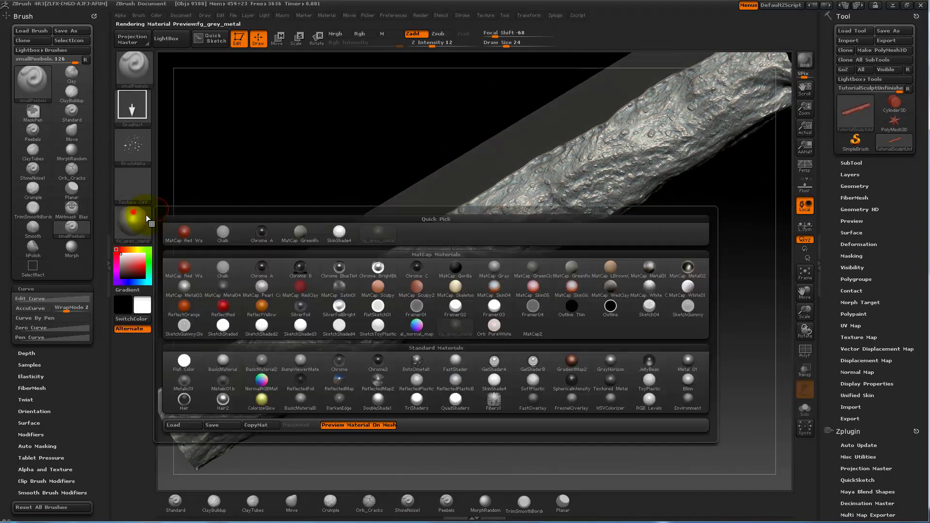
click(573, 271)
mouse_move(592, 287)
mouse_down()
mouse_move(596, 327)
mouse_move(614, 291)
mouse_move(602, 212)
mouse_move(623, 318)
mouse_move(614, 307)
mouse_move(669, 253)
mouse_move(649, 307)
mouse_move(635, 314)
mouse_up()
Step: Switch to the MorphRandom brush with Focal Shift -82 and Draw Size 22, then undo a test stroke on the rim
key(ctrl)
mouse_move(363, 251)
alt+mouse_down()
mouse_move(576, 314)
mouse_move(579, 374)
mouse_move(481, 386)
mouse_move(542, 403)
mouse_move(586, 361)
mouse_move(596, 394)
mouse_move(608, 390)
mouse_move(607, 414)
mouse_move(727, 368)
mouse_move(665, 384)
alt+mouse_up()
click(485, 502)
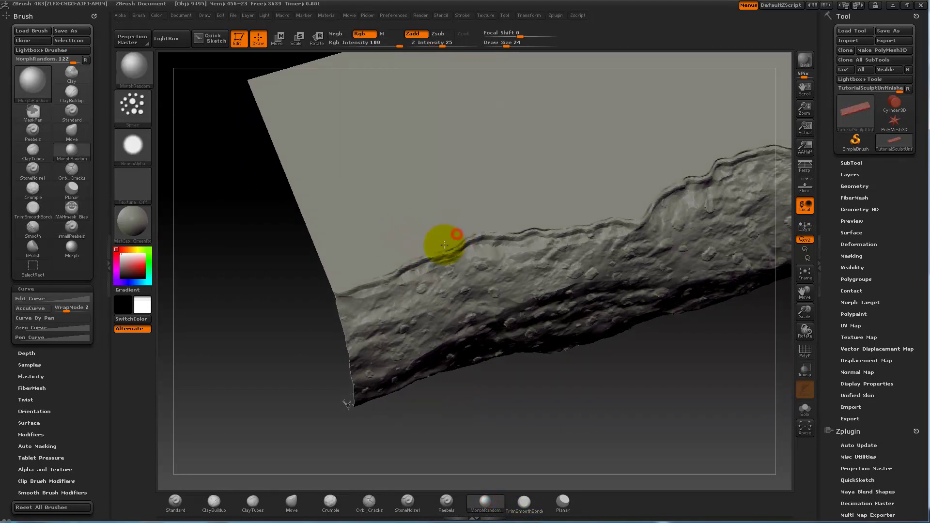
key(space)
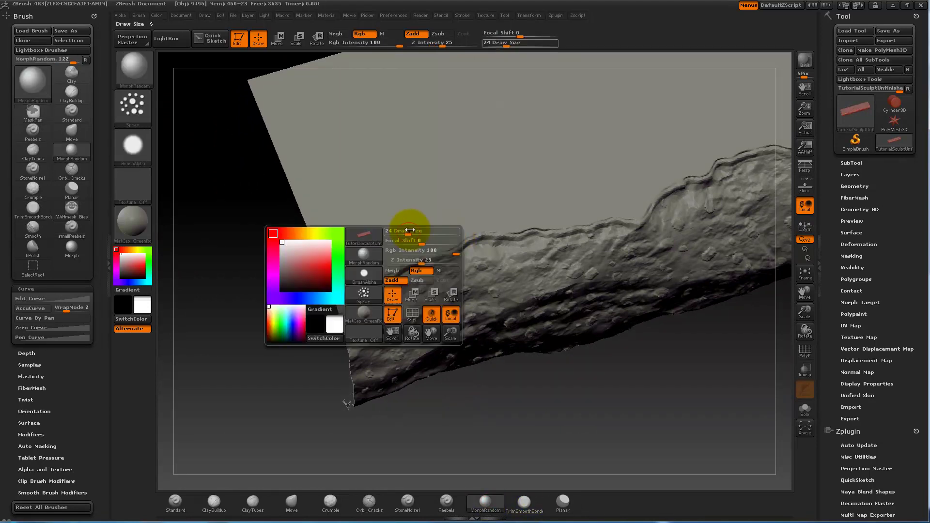
click(409, 241)
mouse_move(409, 231)
mouse_down()
mouse_move(393, 240)
mouse_move(410, 230)
mouse_move(424, 242)
mouse_up()
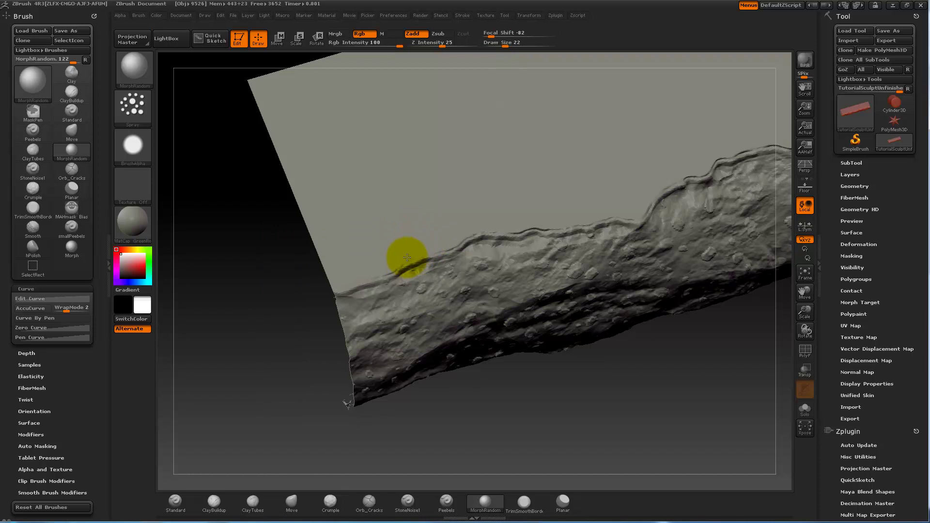
drag(400, 258, 412, 220)
key(ctrl+z)
Step: Break up the smooth rim line near the strip's end corner with short MorphRandom strokes into the flat plane
mouse_move(243, 266)
mouse_down()
mouse_move(247, 274)
mouse_move(315, 256)
mouse_move(334, 232)
mouse_move(254, 312)
mouse_up()
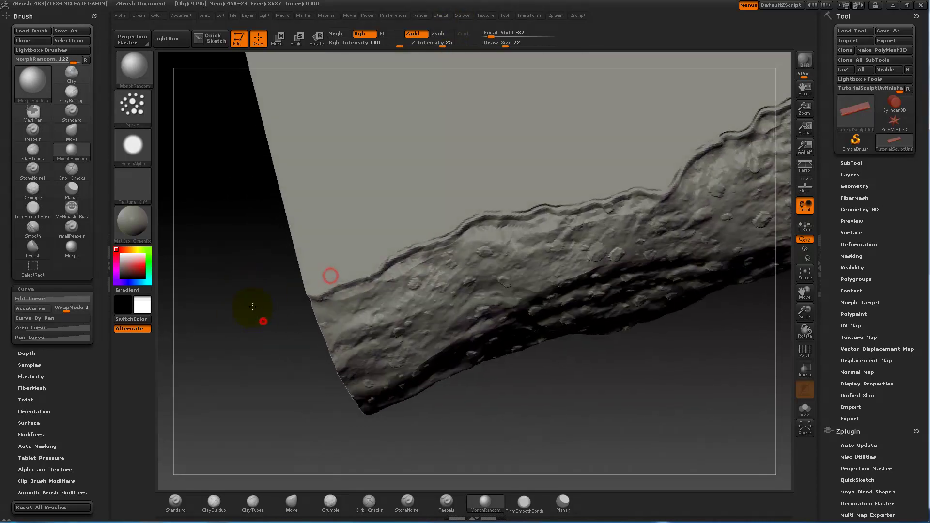
mouse_move(387, 256)
mouse_down()
mouse_move(457, 211)
mouse_move(601, 195)
mouse_up()
drag(682, 370, 642, 382)
click(442, 313)
drag(533, 378, 467, 276)
drag(403, 218, 395, 226)
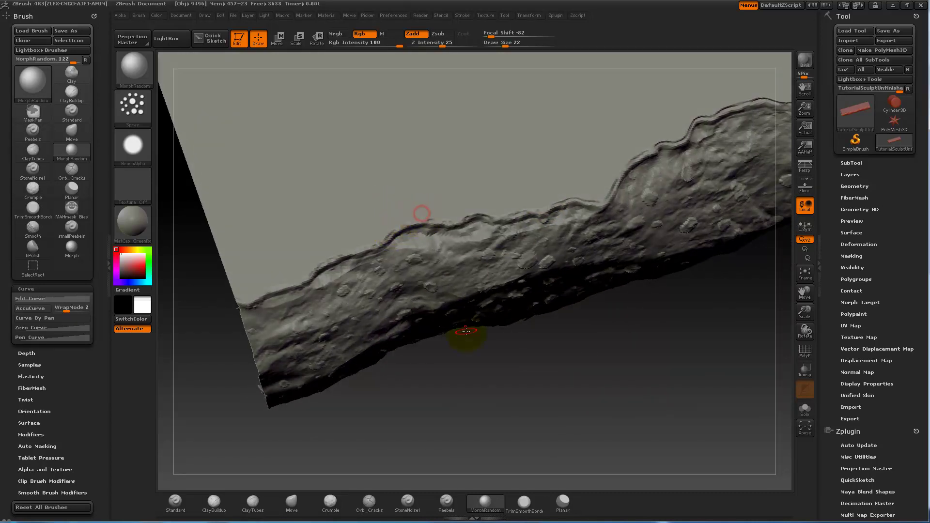
drag(474, 374, 453, 220)
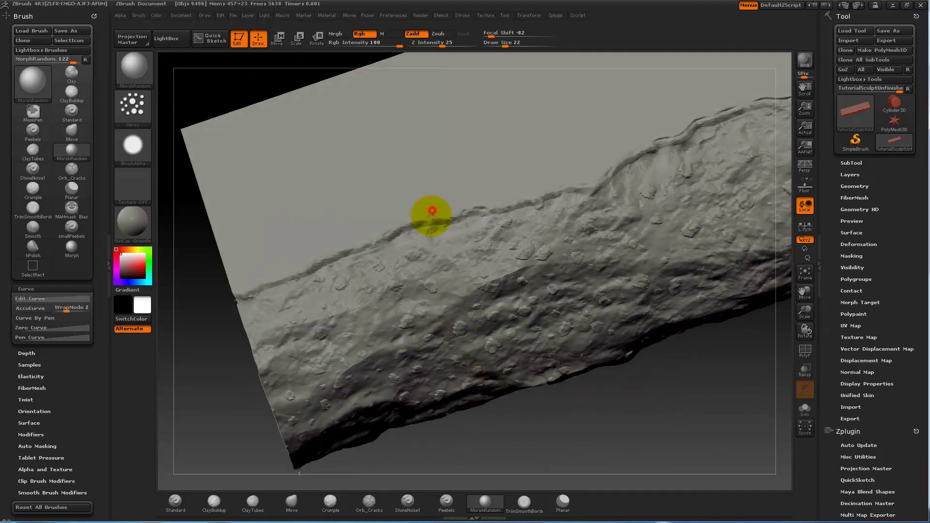
Step: Continue chipping the rim with MorphRandom up to the notch before the large bulge
drag(587, 421, 544, 420)
click(409, 221)
mouse_move(523, 365)
mouse_down()
mouse_move(531, 394)
mouse_move(481, 332)
mouse_up()
click(406, 214)
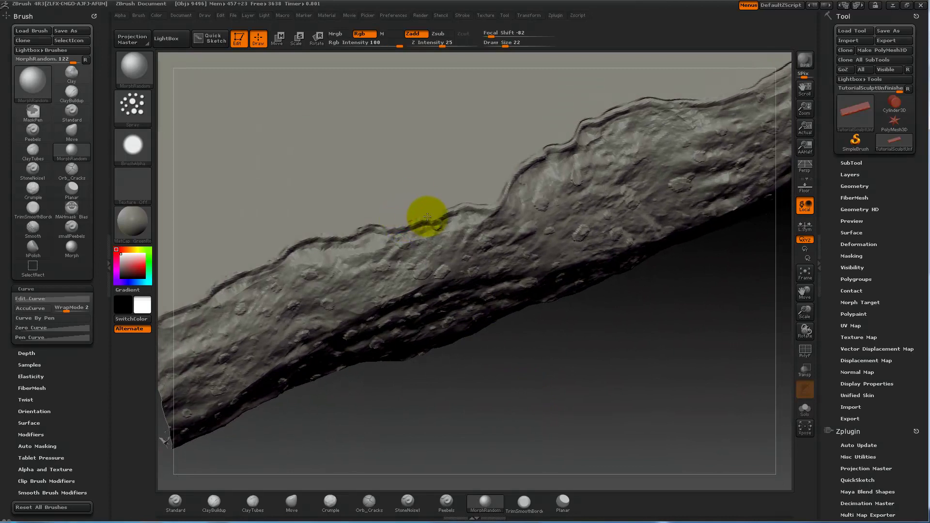
click(449, 205)
drag(480, 196, 476, 202)
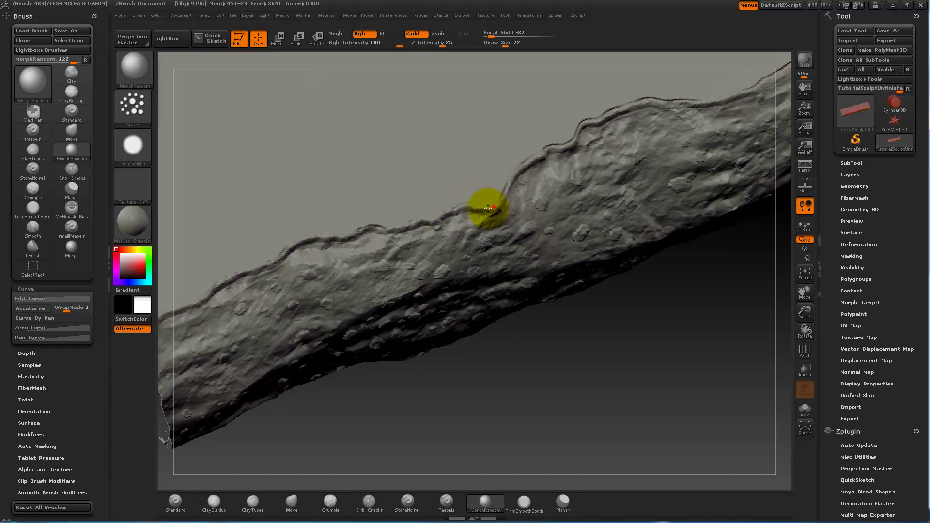
drag(491, 207, 500, 193)
Step: Erode the rim up the slope of the large bulge and touch up the stretch before the notch
drag(545, 336, 504, 341)
key(shift)
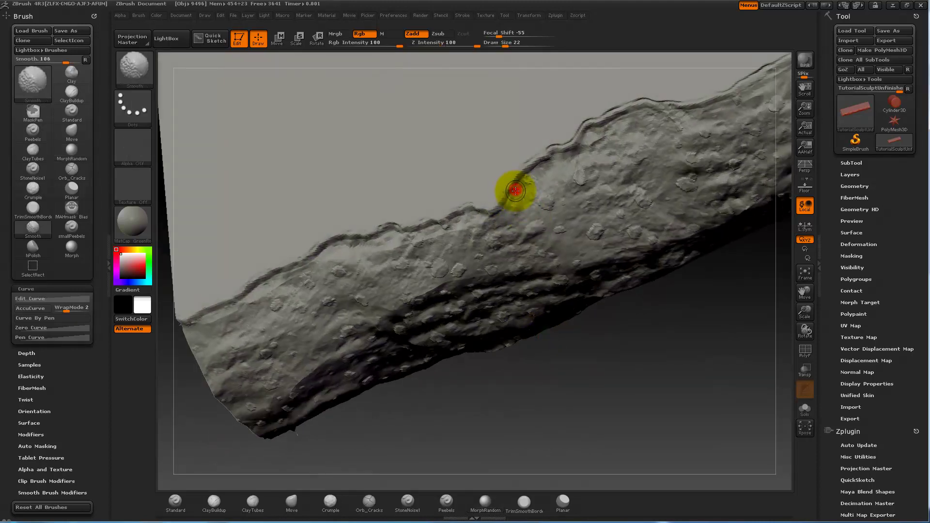
mouse_move(514, 191)
shift+mouse_down()
mouse_move(507, 182)
mouse_move(535, 165)
mouse_move(521, 181)
mouse_move(527, 160)
mouse_move(494, 178)
mouse_move(509, 176)
mouse_move(518, 154)
mouse_move(557, 142)
mouse_move(587, 108)
mouse_move(606, 125)
mouse_move(599, 115)
shift+mouse_up()
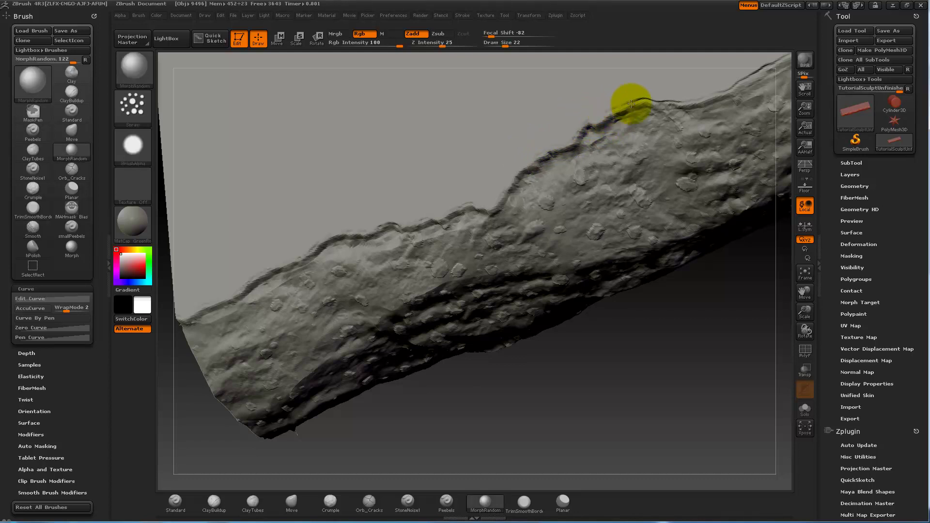
mouse_move(639, 346)
mouse_down()
mouse_move(560, 387)
mouse_move(627, 341)
mouse_move(608, 373)
mouse_up()
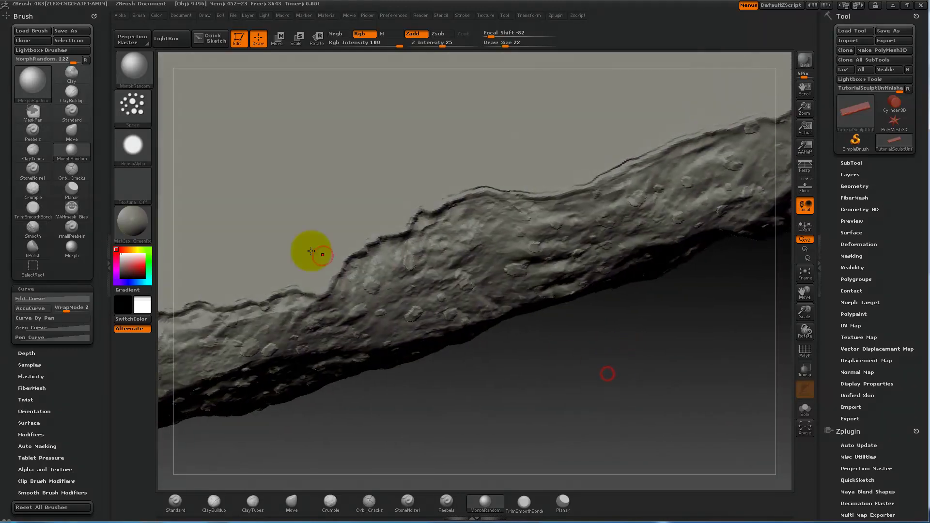
drag(296, 281, 275, 288)
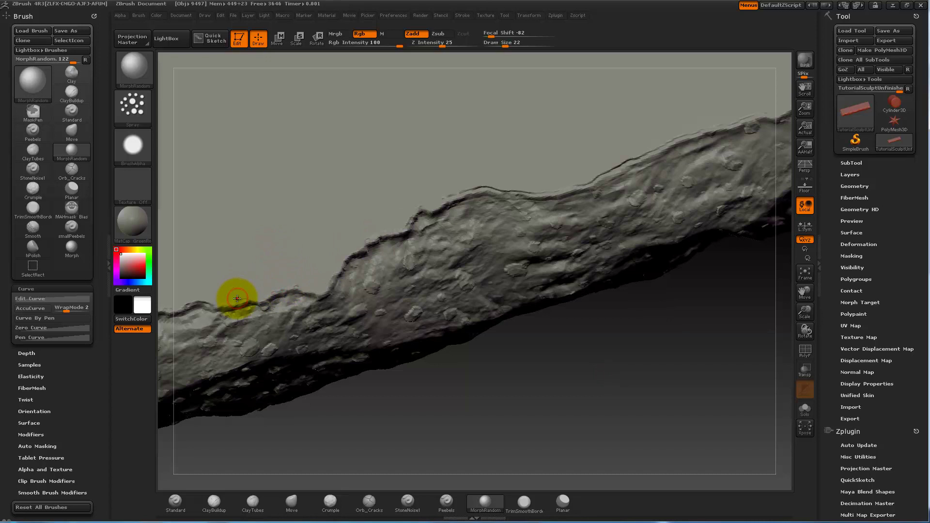
mouse_move(539, 367)
mouse_down()
mouse_move(419, 382)
mouse_move(388, 281)
mouse_up()
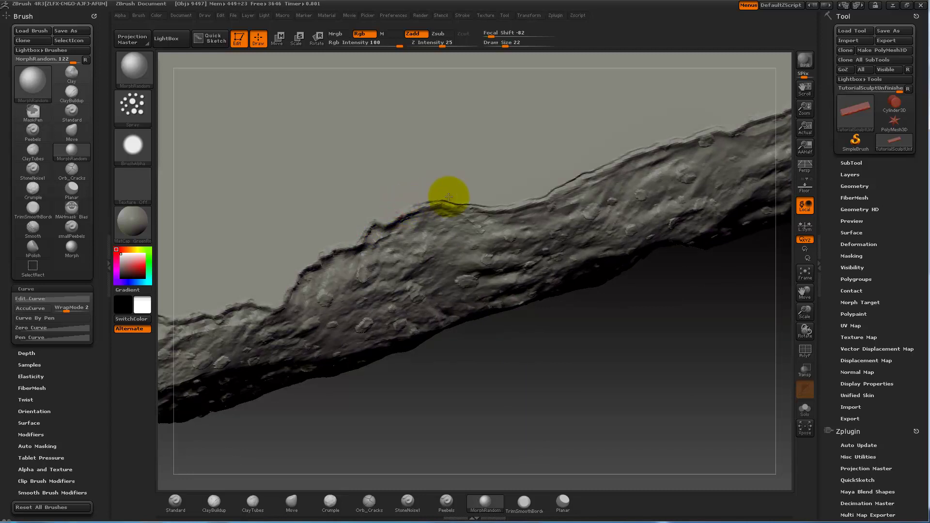
drag(529, 343, 490, 233)
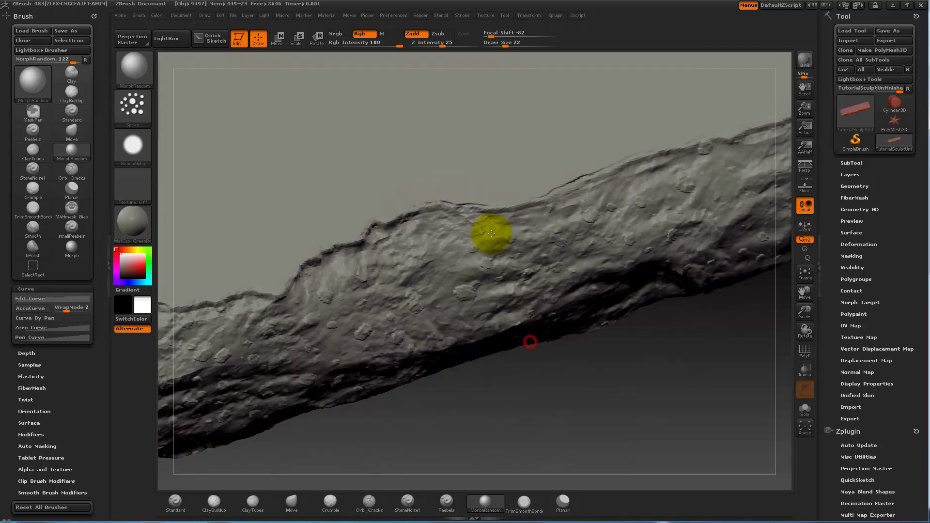
Step: Chip the rim over the crest of the bulge and through the shallow dip beyond it
click(458, 202)
click(468, 203)
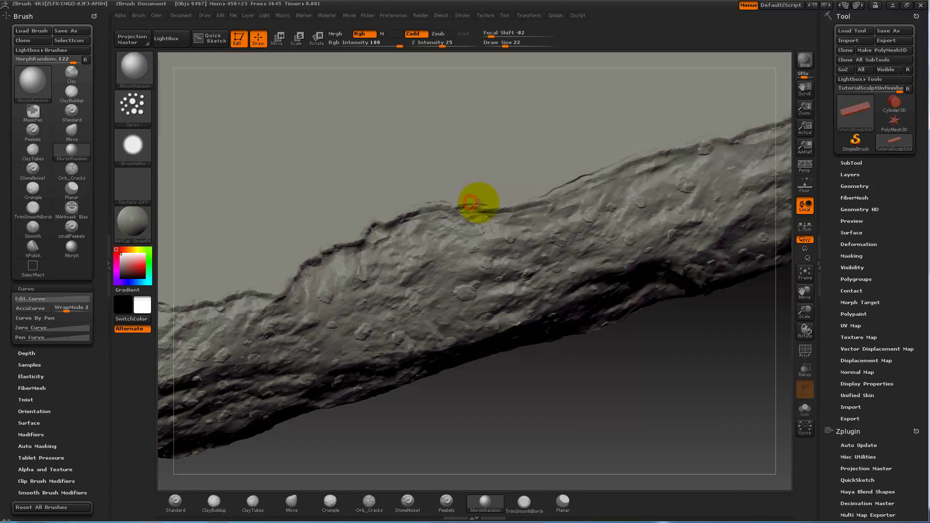
drag(492, 203, 552, 193)
mouse_move(642, 370)
mouse_down()
mouse_move(604, 359)
mouse_move(485, 367)
mouse_move(484, 349)
mouse_up()
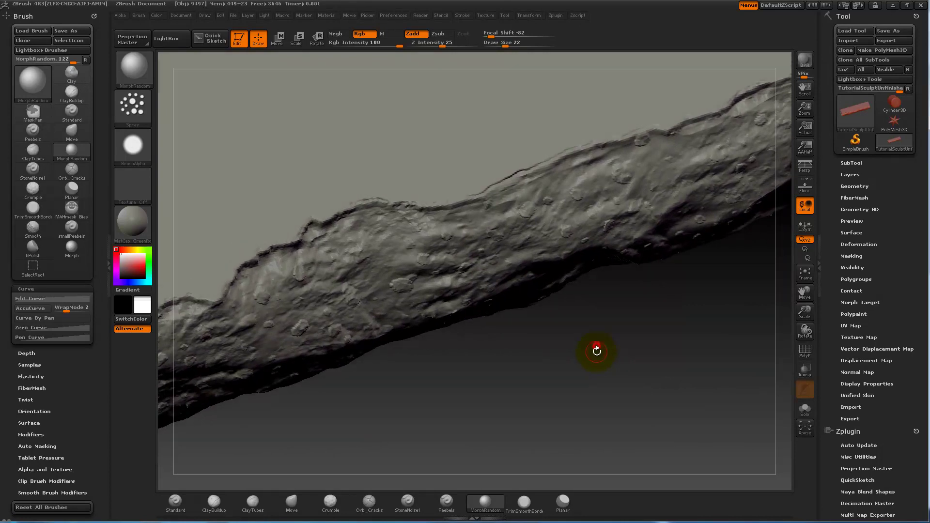
click(376, 196)
click(384, 201)
click(420, 195)
click(466, 194)
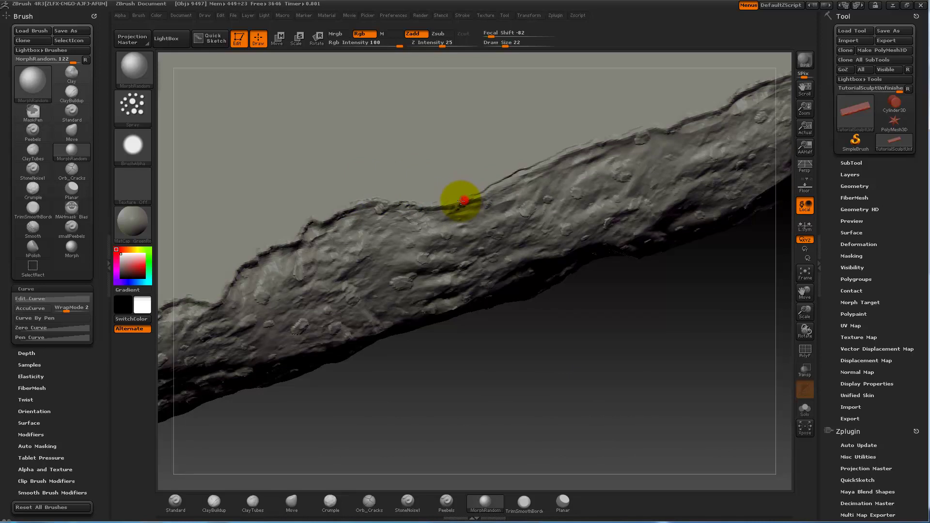
Step: Roughen the rim where it climbs out of the dip with short MorphRandom strokes and dabs
drag(510, 333, 496, 310)
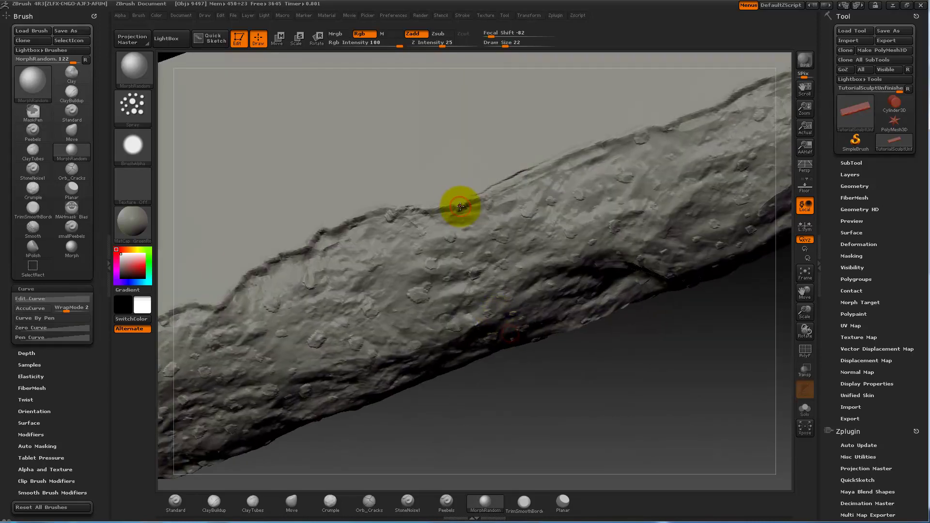
drag(468, 199, 490, 185)
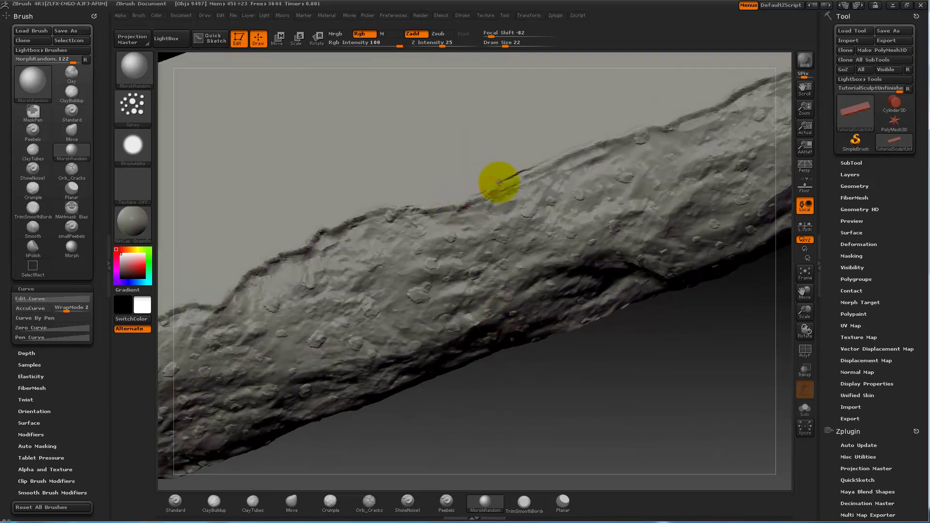
click(522, 172)
drag(622, 382, 607, 366)
click(520, 161)
click(519, 169)
mouse_move(521, 171)
mouse_down()
mouse_move(577, 141)
mouse_move(502, 183)
mouse_move(509, 179)
mouse_up()
drag(580, 145, 537, 164)
Step: Erode the rim along the strip's middle stretch, around the pebble at the edge and past it
drag(587, 262, 551, 353)
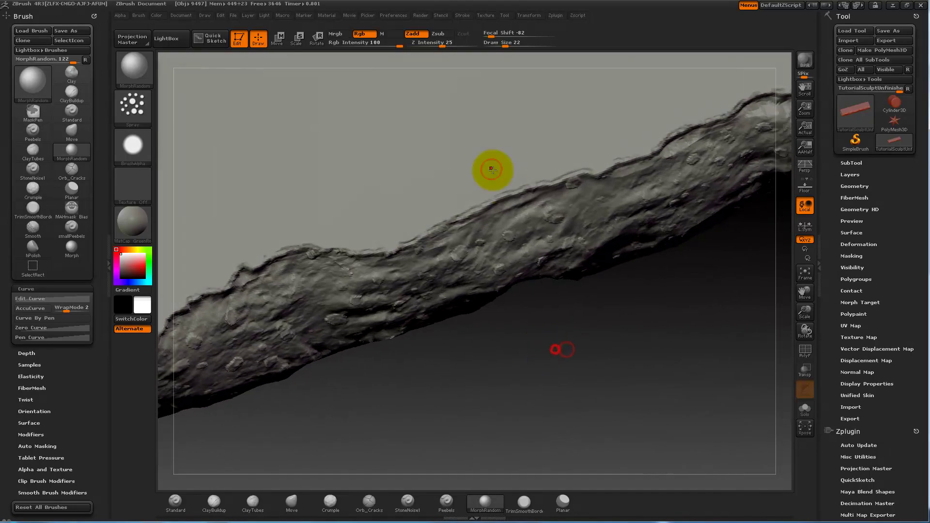
drag(501, 186, 497, 190)
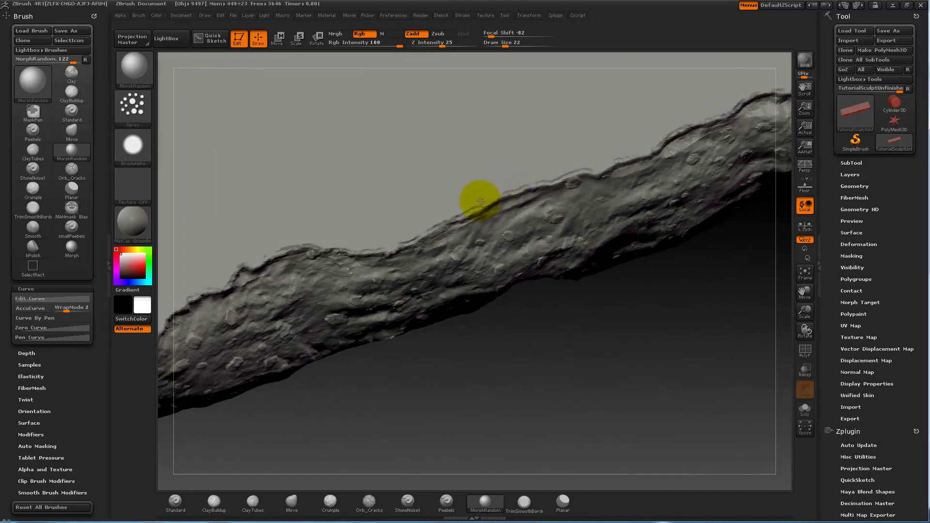
drag(536, 300, 525, 238)
mouse_move(545, 173)
mouse_down()
mouse_move(512, 187)
mouse_move(571, 168)
mouse_up()
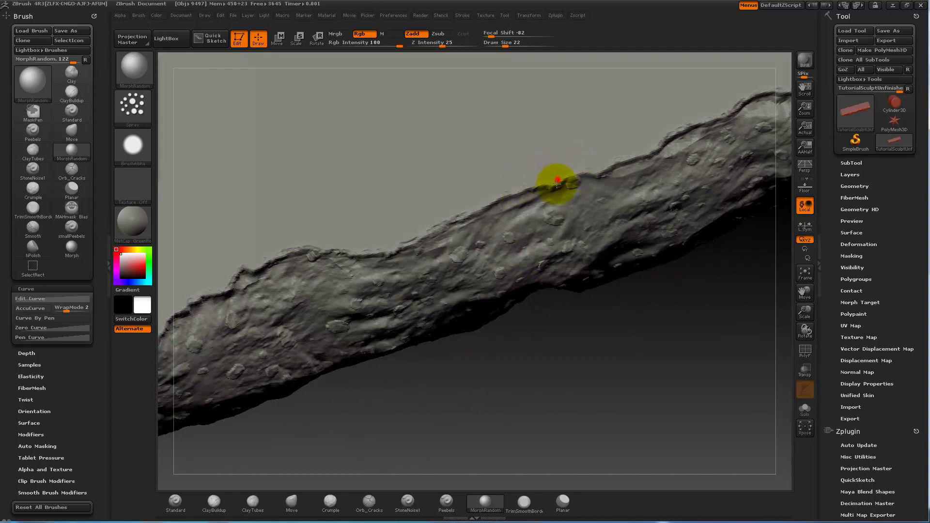
mouse_move(568, 353)
mouse_down()
mouse_move(568, 328)
mouse_move(575, 332)
mouse_move(557, 359)
mouse_move(459, 368)
mouse_move(473, 365)
mouse_up()
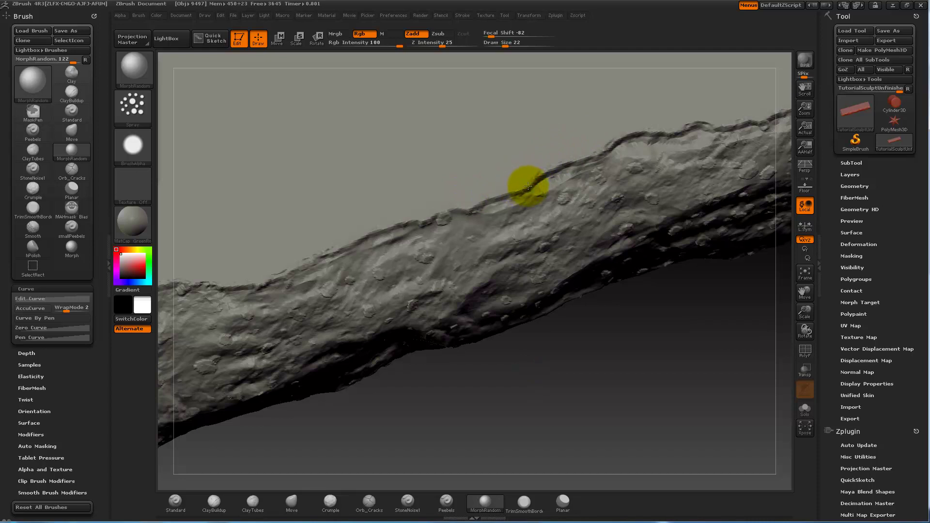
drag(523, 187, 474, 198)
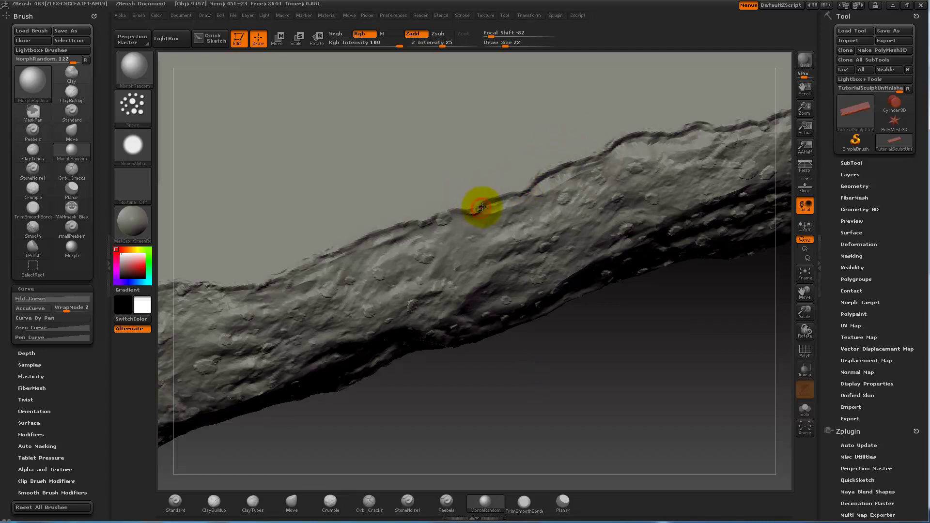
Step: Refine the chipped outline around the rim pebble in the strip's middle section with further MorphRandom touches
key(shift)
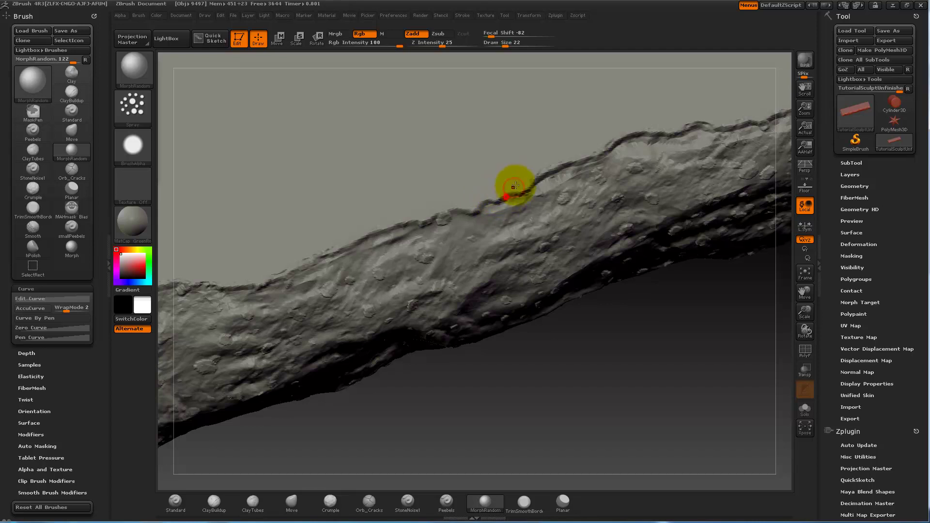
mouse_move(556, 378)
mouse_down()
mouse_move(442, 291)
mouse_move(536, 307)
mouse_move(566, 406)
mouse_up()
drag(527, 377, 598, 319)
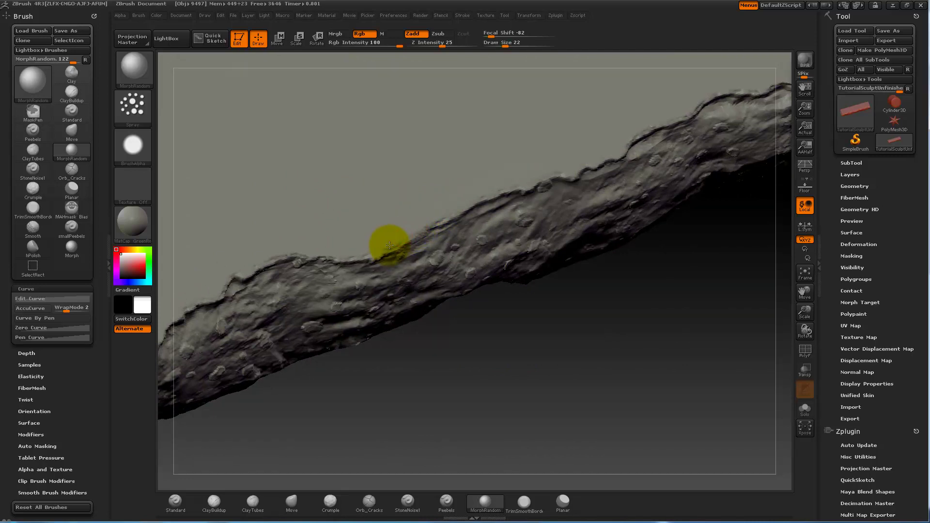
mouse_move(436, 286)
mouse_down()
mouse_move(486, 344)
mouse_move(448, 297)
mouse_move(508, 344)
mouse_move(493, 332)
mouse_move(490, 245)
mouse_move(436, 241)
mouse_move(506, 280)
mouse_move(494, 263)
mouse_move(506, 296)
mouse_move(513, 290)
mouse_move(511, 317)
mouse_move(489, 353)
mouse_move(524, 300)
mouse_move(515, 311)
mouse_move(561, 452)
mouse_move(478, 369)
mouse_move(500, 358)
mouse_move(504, 384)
mouse_move(416, 243)
mouse_up()
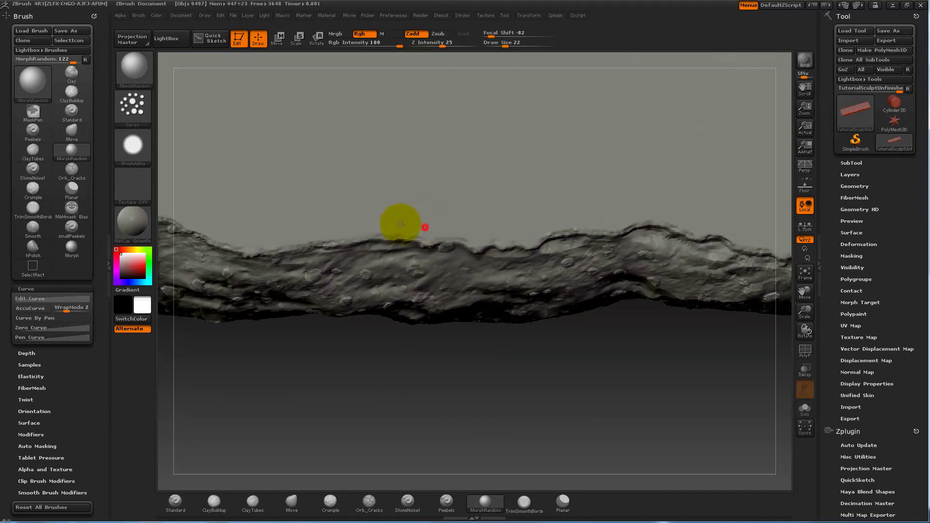
drag(394, 212, 432, 290)
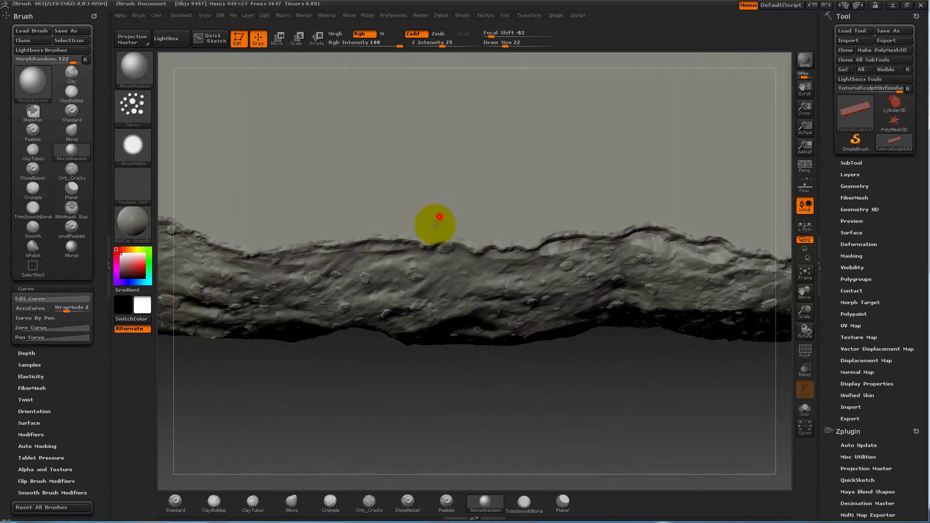
click(405, 227)
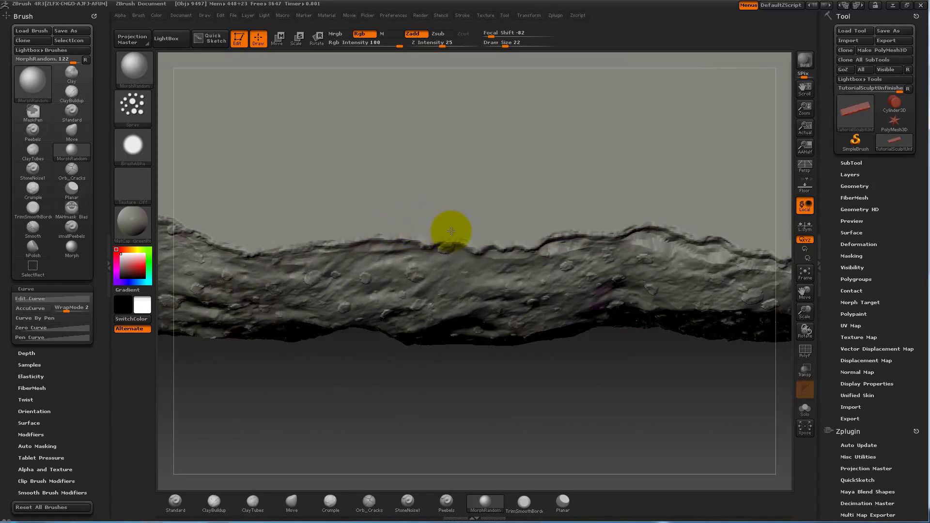
Step: Break up the remaining ridge between the middle section and the dip so the rim blends irregularly into the plane
mouse_move(484, 375)
mouse_down()
mouse_move(485, 336)
mouse_move(460, 241)
mouse_move(472, 239)
mouse_move(434, 215)
mouse_move(328, 214)
mouse_move(297, 231)
mouse_move(328, 223)
mouse_move(346, 234)
mouse_up()
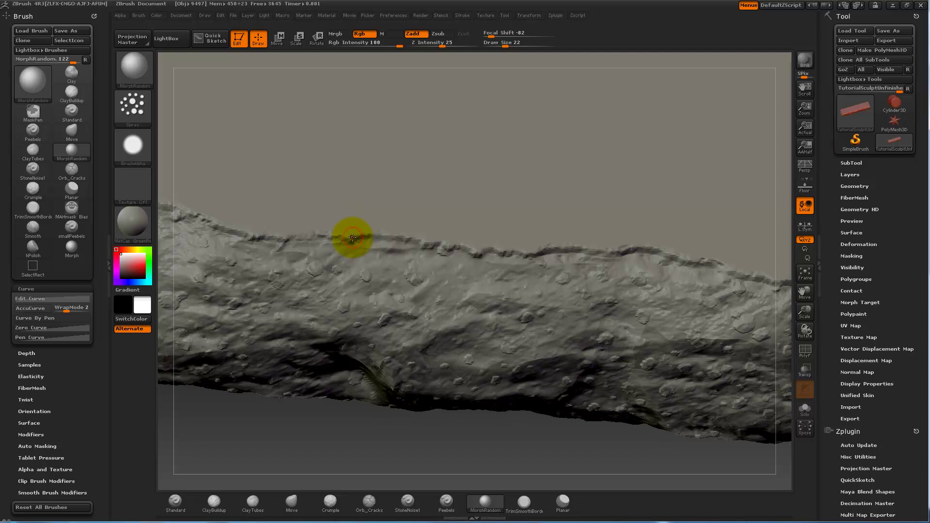
mouse_move(347, 235)
mouse_down()
mouse_move(301, 227)
mouse_move(286, 235)
mouse_move(303, 253)
mouse_up()
mouse_move(322, 436)
mouse_down()
mouse_move(315, 408)
mouse_move(327, 357)
mouse_move(315, 407)
mouse_move(327, 375)
mouse_move(339, 434)
mouse_move(474, 173)
mouse_up()
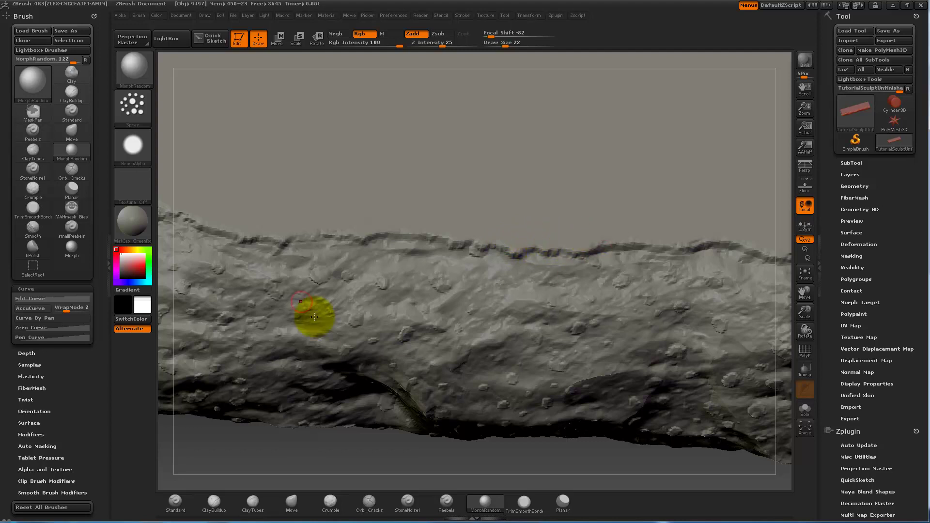
click(243, 230)
mouse_move(241, 230)
mouse_down()
mouse_move(214, 218)
mouse_move(227, 227)
mouse_up()
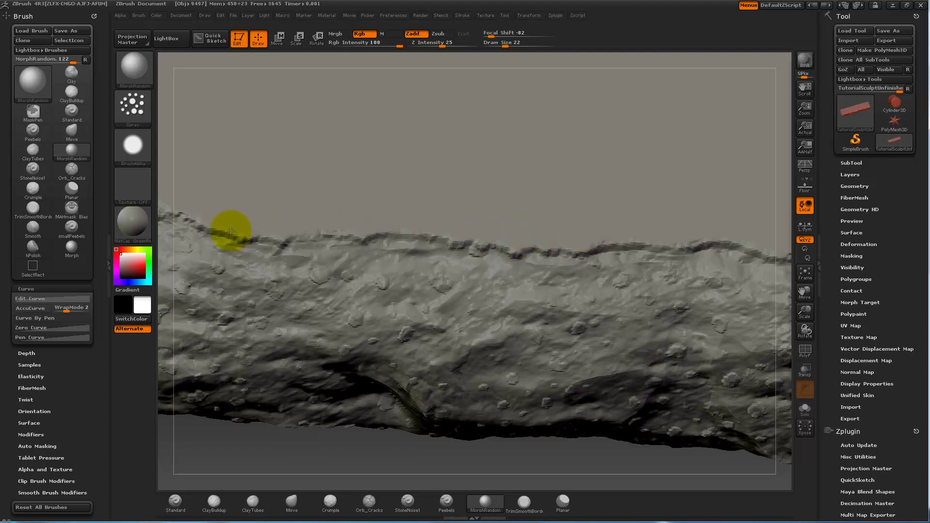
mouse_move(245, 438)
mouse_down()
mouse_move(204, 315)
mouse_move(337, 324)
mouse_move(314, 350)
mouse_move(271, 326)
mouse_move(357, 377)
mouse_up()
Step: Erode the opposite rim from the strip's end along its flat plane with MorphRandom strokes
alt+drag(335, 344, 382, 420)
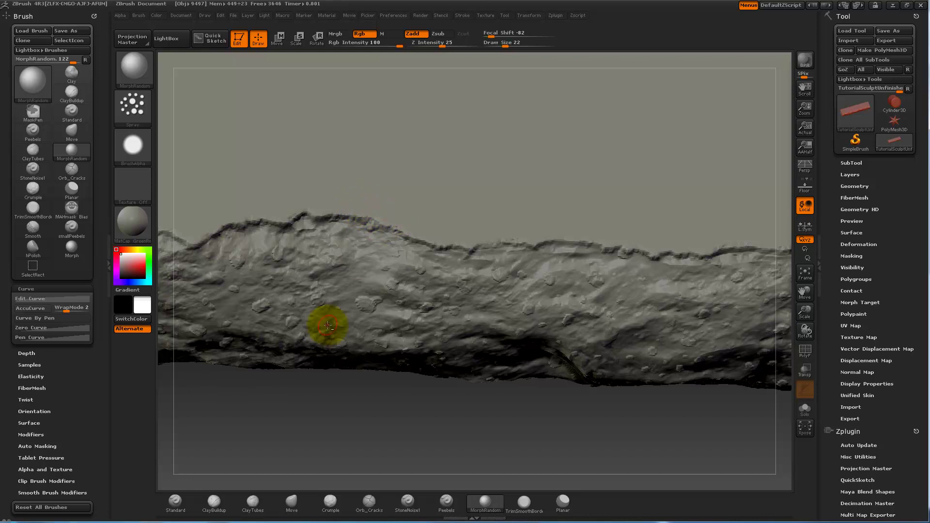
mouse_move(318, 375)
mouse_down()
mouse_move(315, 386)
mouse_move(408, 400)
mouse_move(353, 405)
mouse_move(353, 380)
mouse_move(357, 421)
mouse_move(357, 260)
mouse_move(347, 245)
mouse_move(357, 133)
mouse_move(511, 118)
mouse_move(518, 135)
mouse_move(344, 224)
mouse_up()
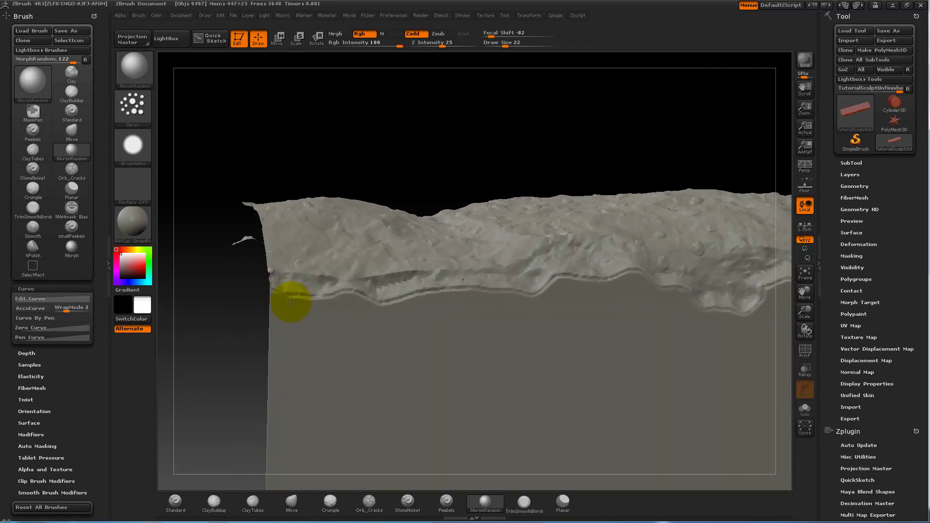
drag(337, 290, 380, 301)
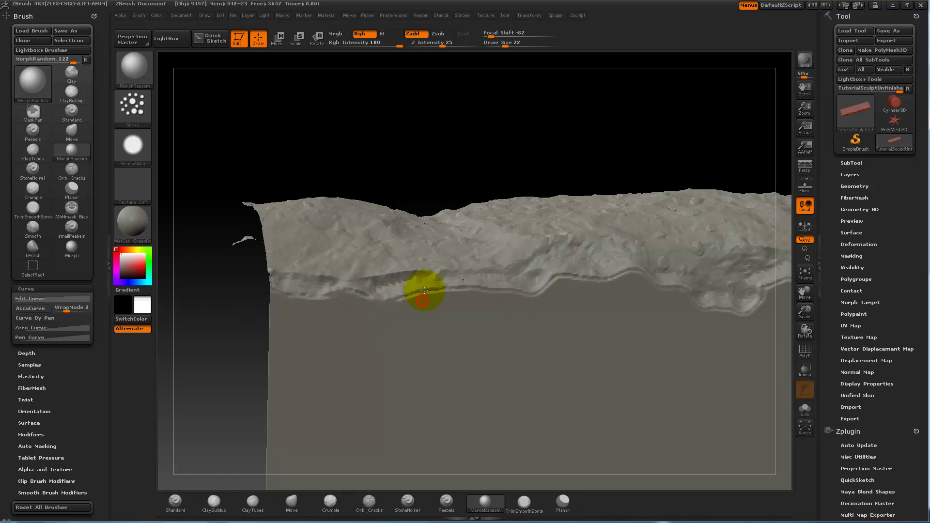
drag(463, 159, 462, 168)
mouse_move(432, 295)
mouse_down()
mouse_move(443, 292)
mouse_move(446, 269)
mouse_move(411, 286)
mouse_move(384, 272)
mouse_move(357, 275)
mouse_move(358, 300)
mouse_up()
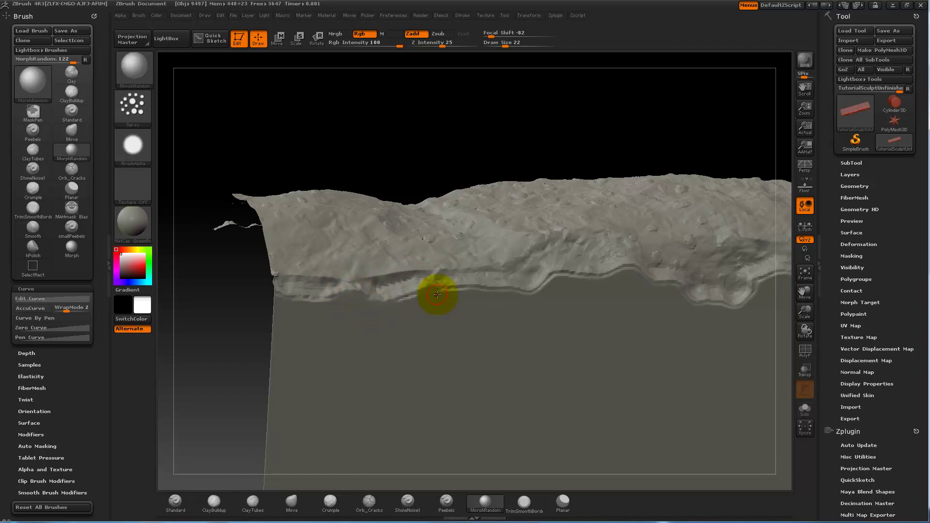
mouse_move(438, 291)
mouse_down()
mouse_move(401, 302)
mouse_move(534, 293)
mouse_up()
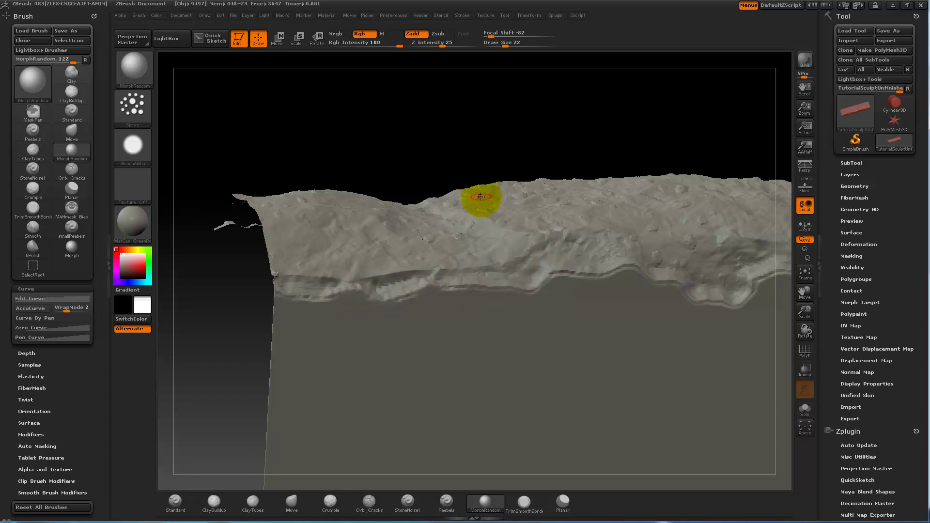
Step: Chip the same rim from the end section up to and around the protruding bulge with MorphRandom
drag(568, 135, 520, 108)
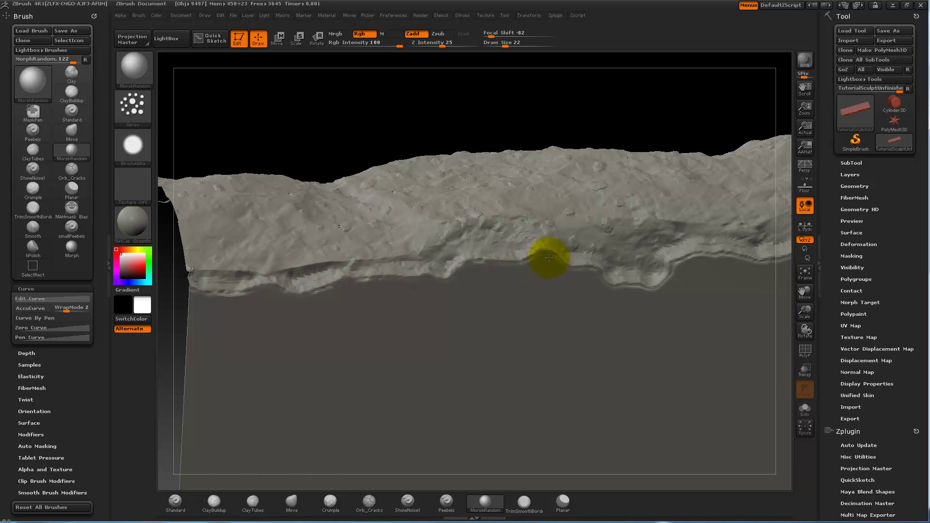
drag(614, 124, 580, 118)
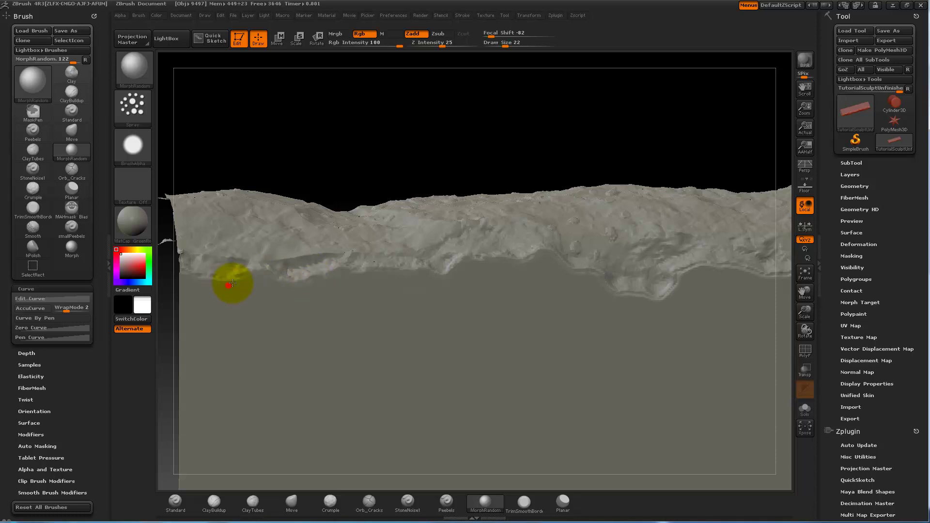
drag(628, 99, 414, 261)
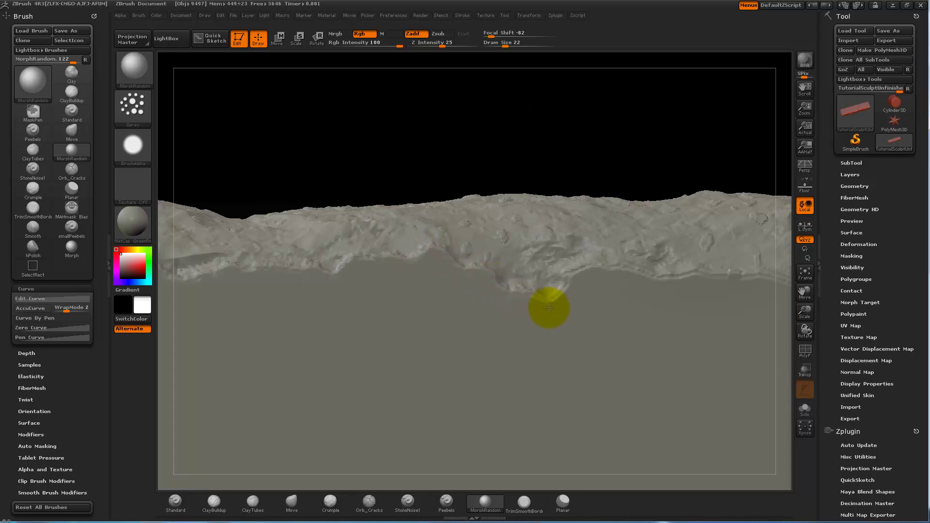
drag(579, 274, 590, 270)
drag(593, 147, 547, 151)
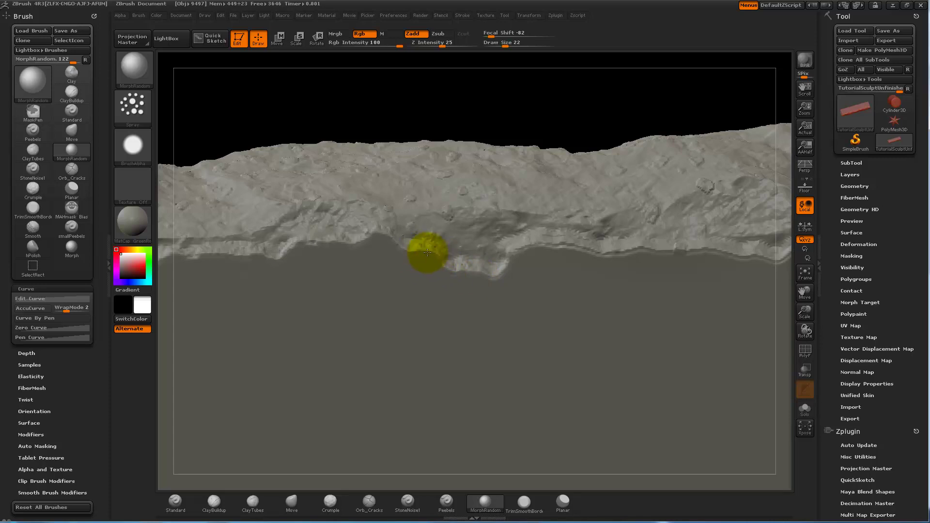
Step: Break up the rim just past the bulge with short MorphRandom strokes and dabs
drag(586, 103, 527, 102)
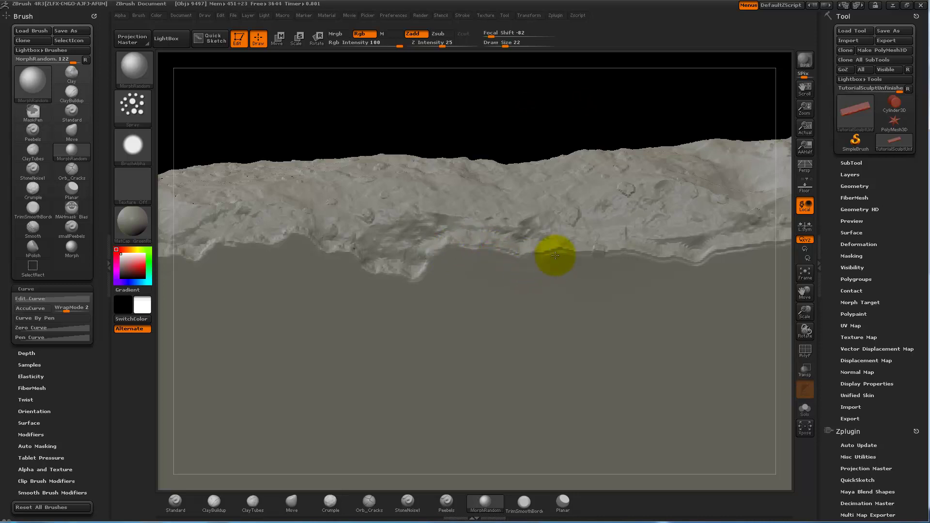
drag(571, 110, 533, 116)
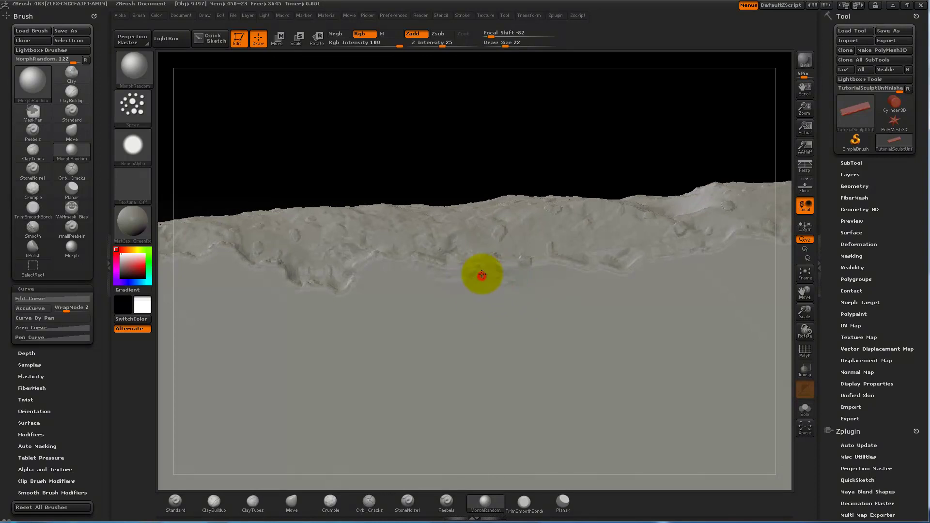
drag(483, 274, 473, 283)
mouse_move(517, 143)
mouse_down()
mouse_move(517, 100)
mouse_move(517, 141)
mouse_move(461, 204)
mouse_up()
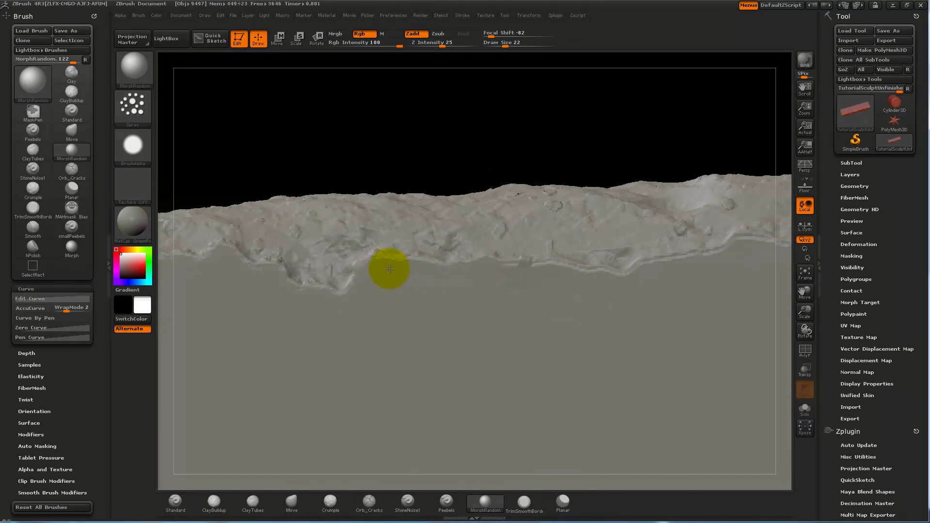
click(496, 275)
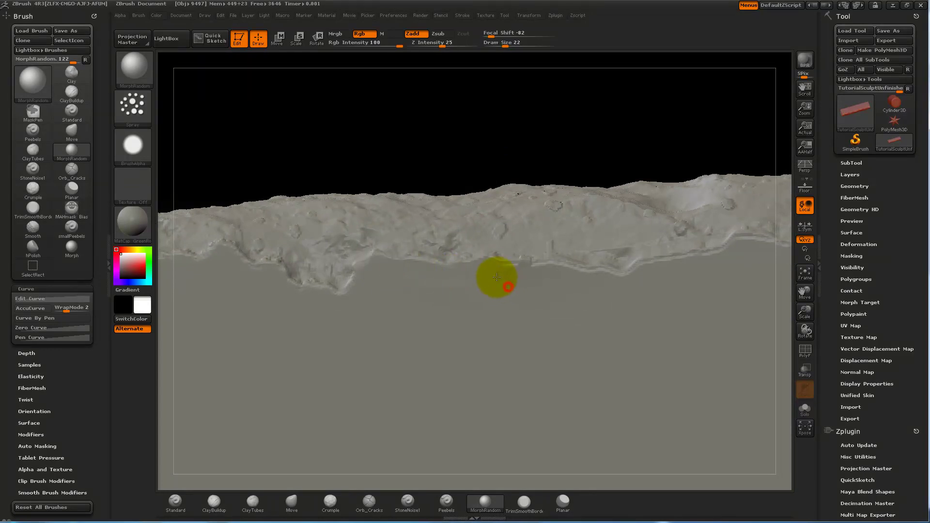
click(529, 267)
drag(577, 148, 451, 275)
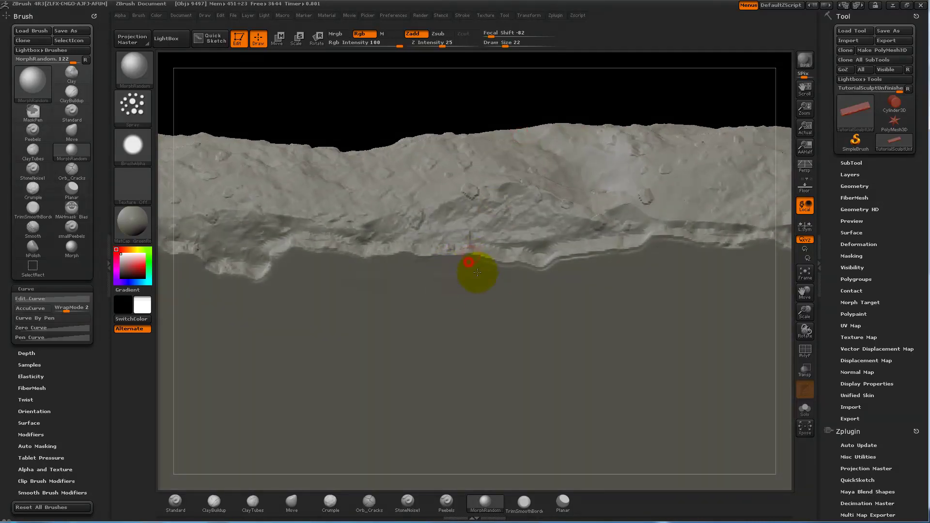
Step: Roughen the rim's rounded corner beyond the bulge with MorphRandom and touch up the flat plane beside it
alt+drag(546, 102, 391, 238)
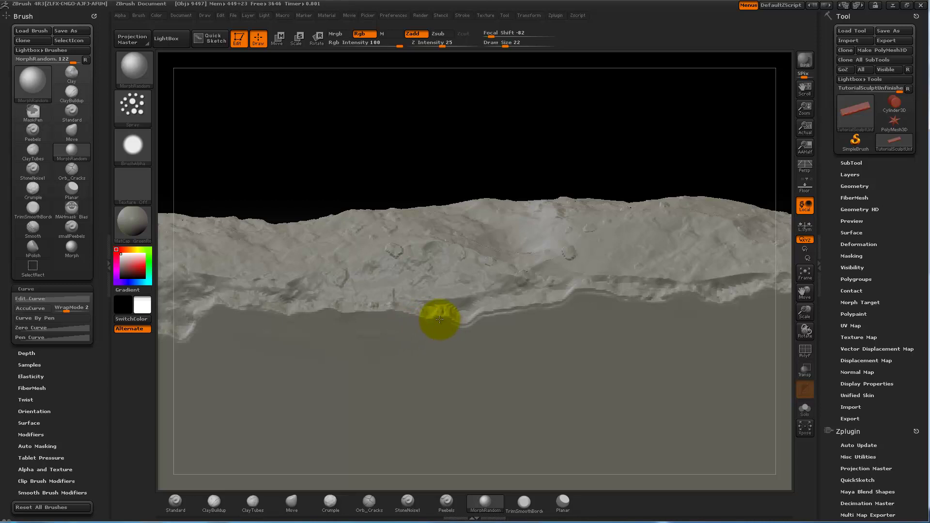
drag(400, 324, 400, 316)
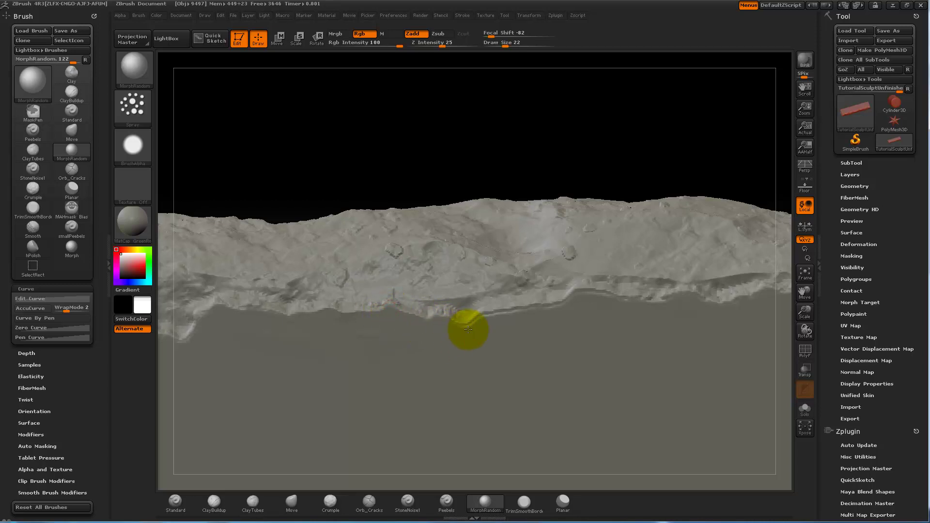
drag(538, 143, 538, 114)
drag(484, 324, 455, 331)
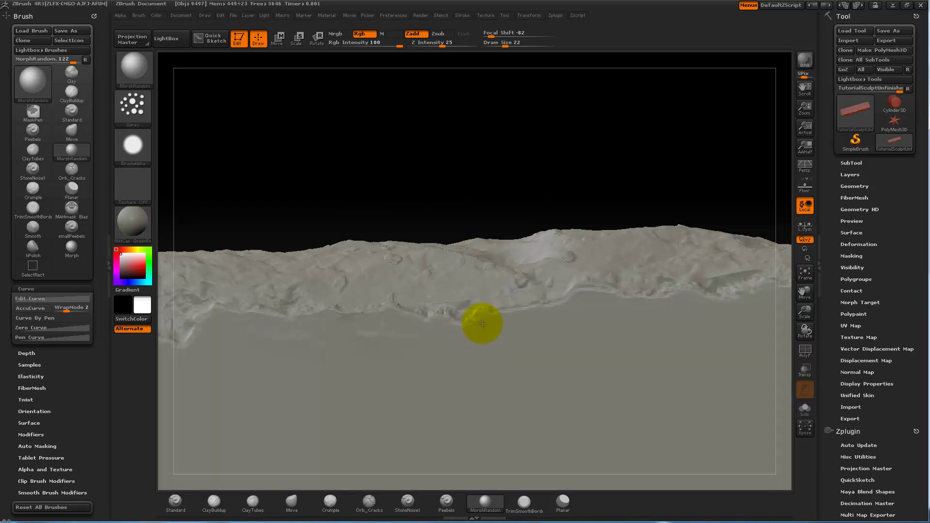
drag(523, 163, 504, 124)
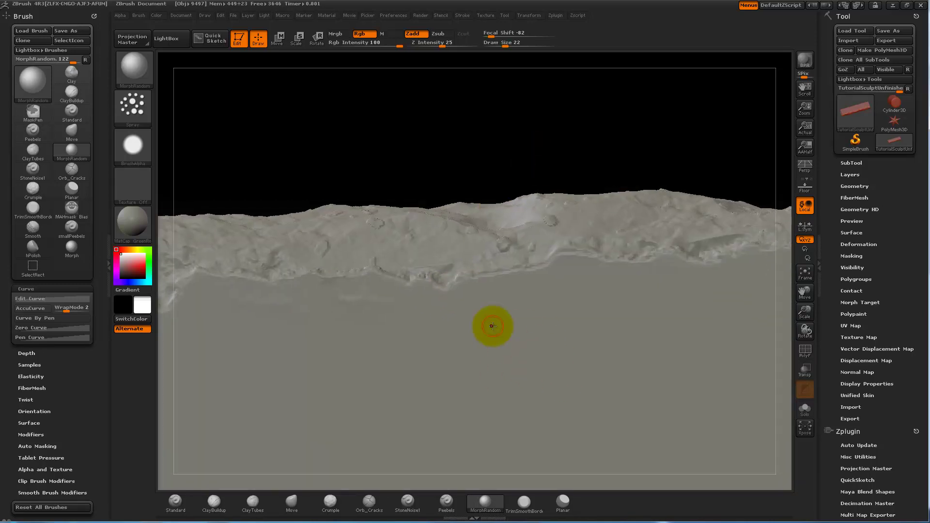
drag(370, 306, 364, 309)
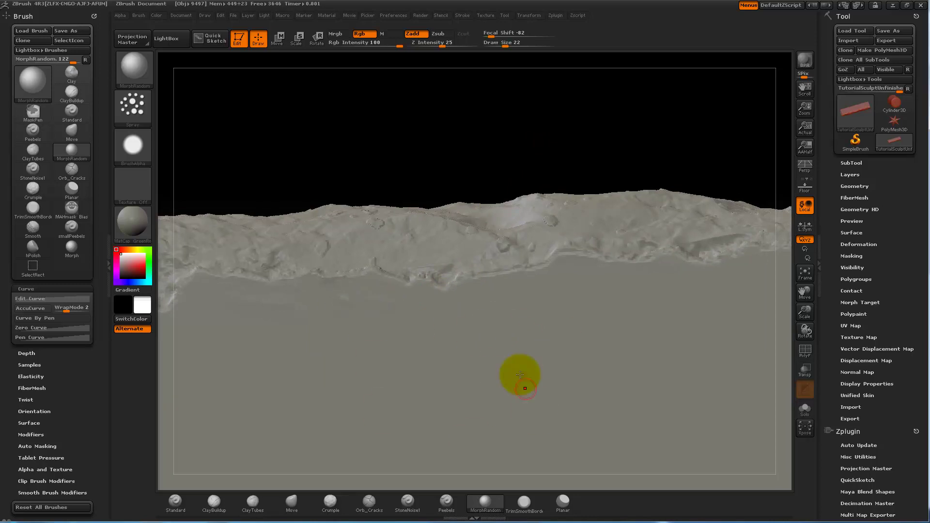
Step: Erode the receding stretch of rim below the shallow hollow so its chipped outline continues along the strip
drag(533, 116, 514, 101)
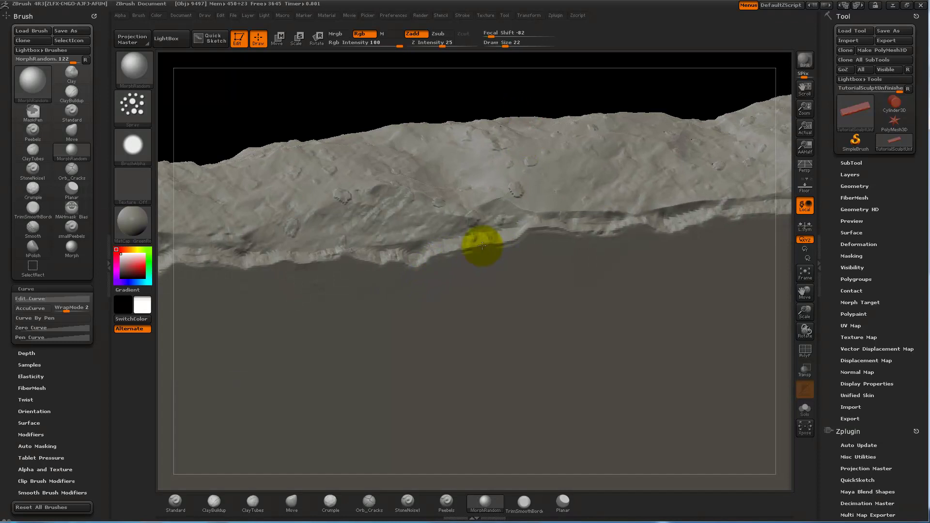
drag(481, 246, 521, 236)
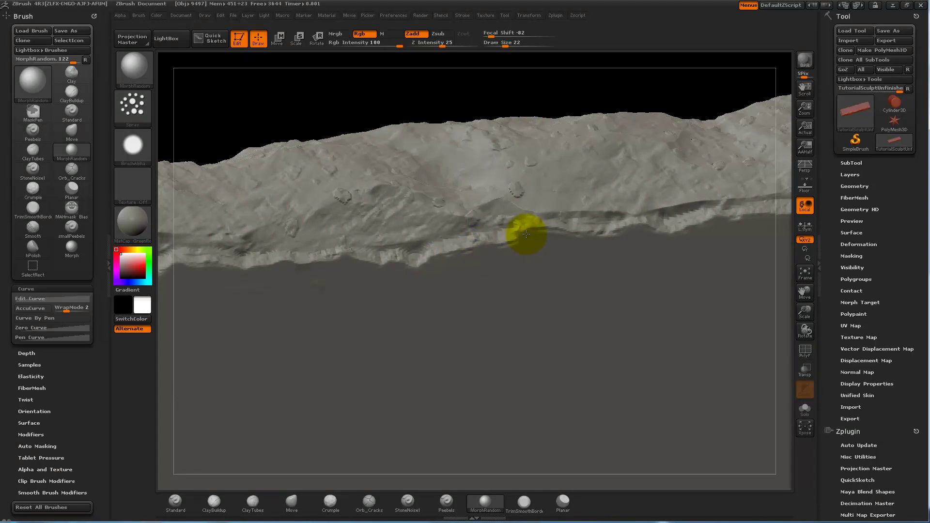
drag(575, 73, 492, 108)
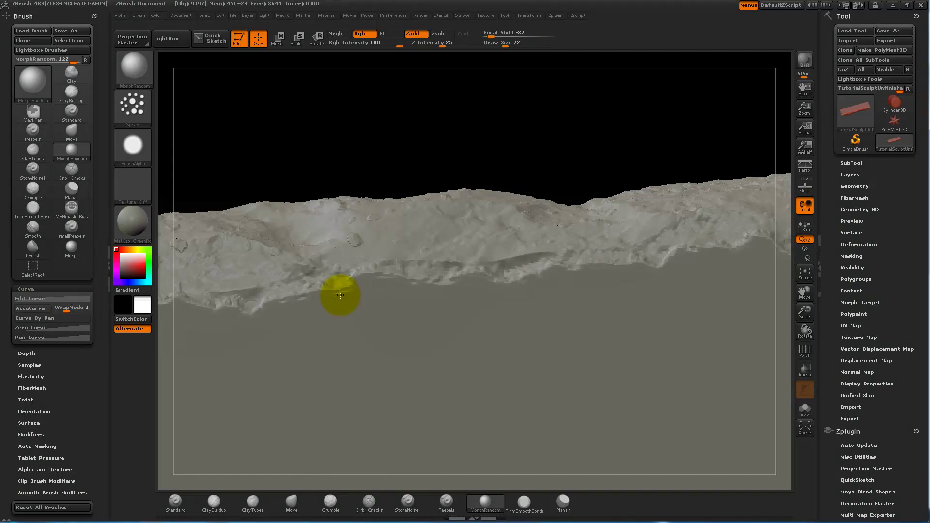
drag(309, 300, 290, 299)
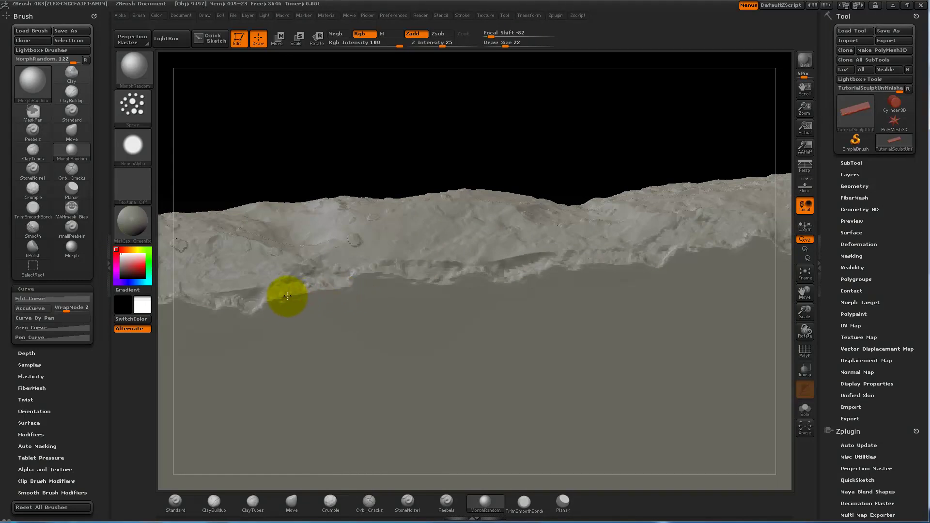
mouse_move(392, 294)
mouse_down()
mouse_move(390, 284)
mouse_move(448, 286)
mouse_move(407, 278)
mouse_move(409, 286)
mouse_up()
Step: Smooth the sharp ledge that runs above the eroded rim
alt+drag(514, 132, 497, 99)
drag(482, 143, 502, 228)
mouse_move(536, 109)
mouse_down()
mouse_move(454, 116)
mouse_move(426, 245)
mouse_move(364, 249)
mouse_move(249, 234)
mouse_move(261, 225)
mouse_up()
shift+drag(371, 251, 482, 240)
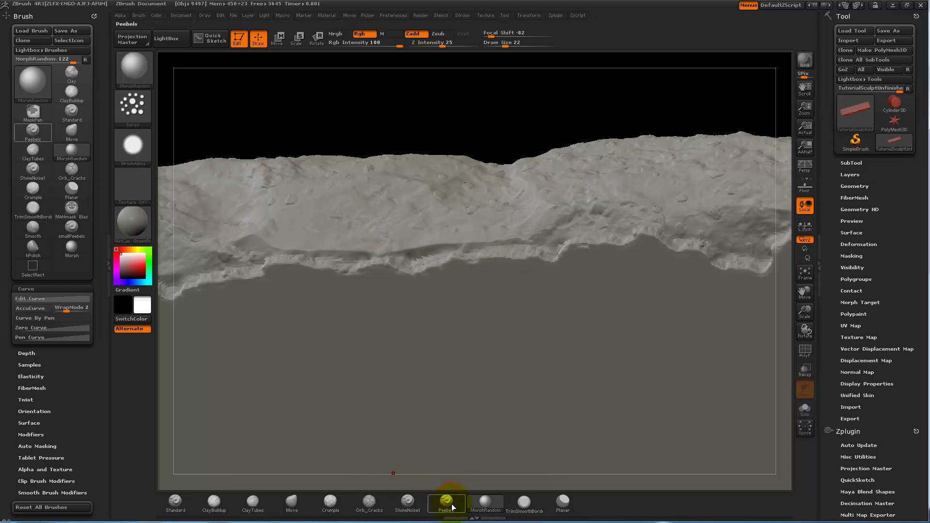
Step: Add StoneNoise detail across the smooth ledge and the rim below it
click(407, 502)
drag(424, 241, 463, 198)
drag(343, 249, 367, 261)
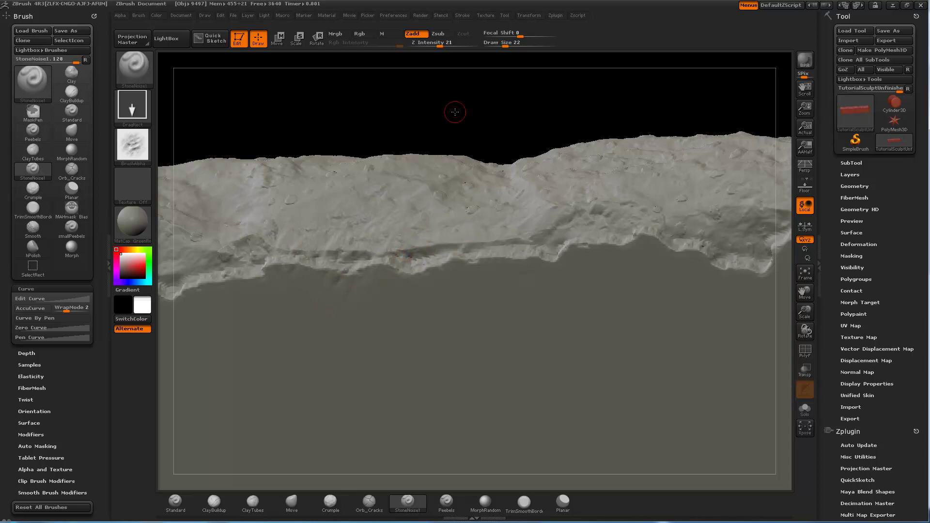
mouse_move(457, 104)
mouse_down()
mouse_move(496, 129)
mouse_move(489, 79)
mouse_move(504, 97)
mouse_move(488, 79)
mouse_up()
Step: Blend the noisy rim back into the flat plane with MorphRandom at a Z Intensity of 100
click(484, 501)
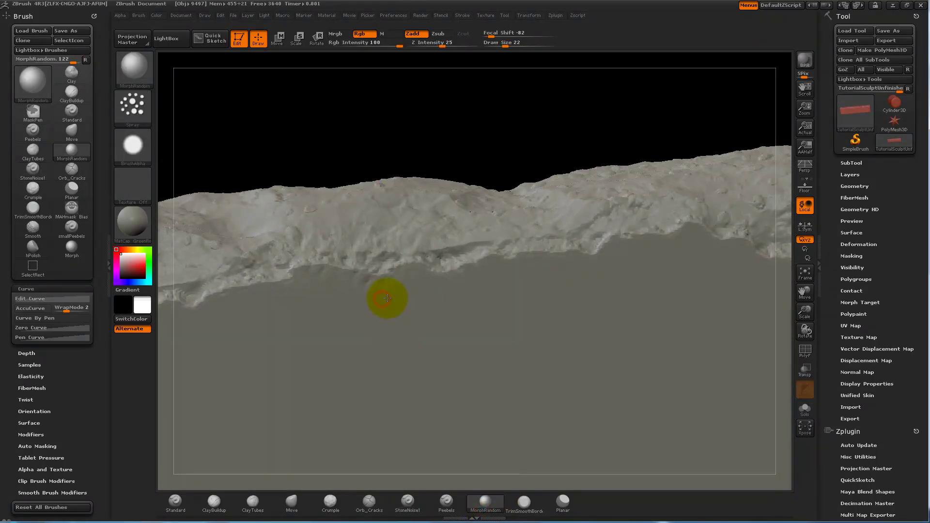
drag(422, 42, 489, 52)
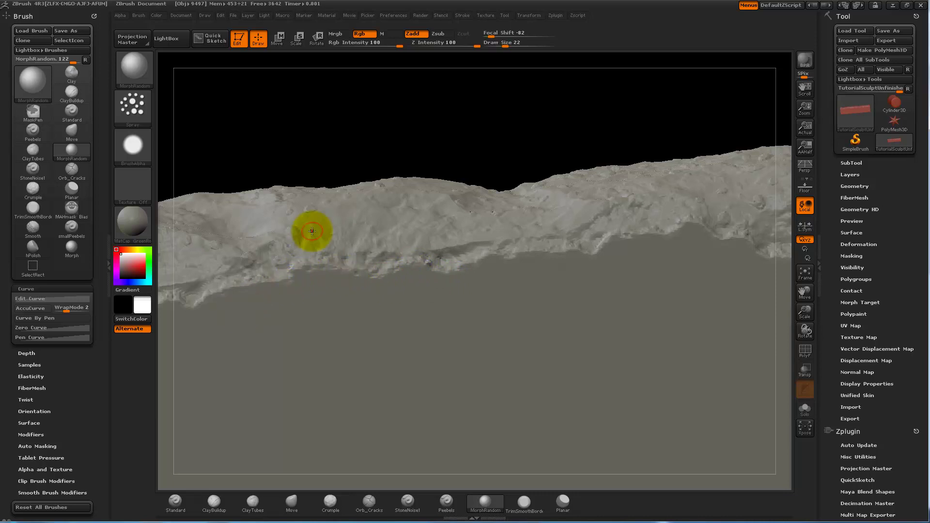
drag(398, 101, 386, 242)
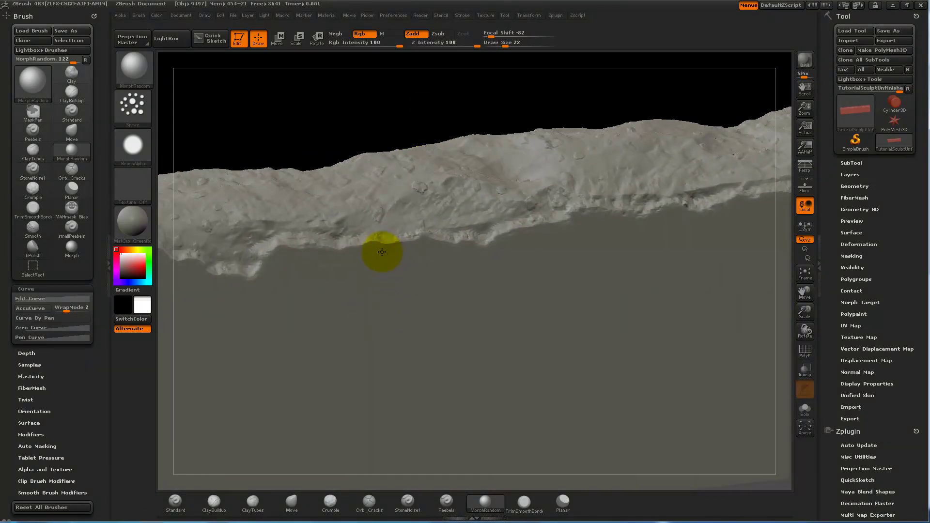
drag(379, 145, 365, 220)
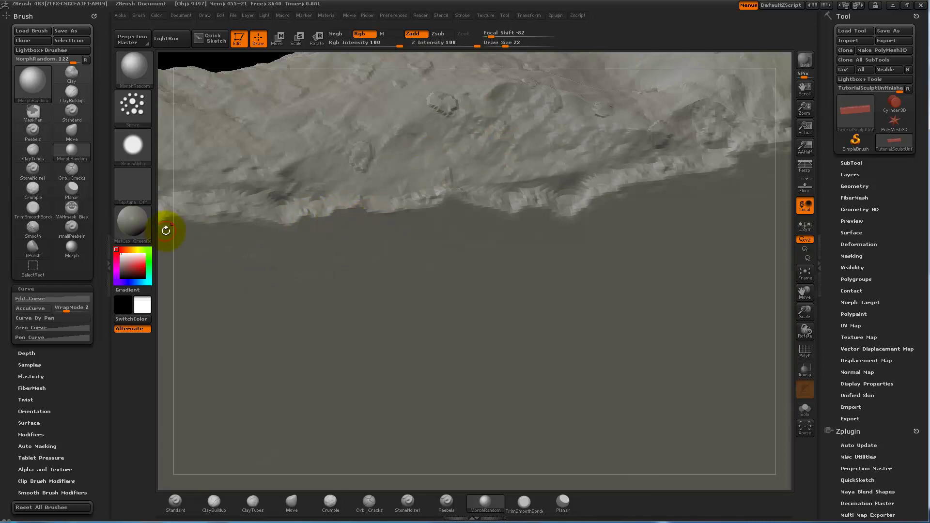
drag(167, 229, 432, 189)
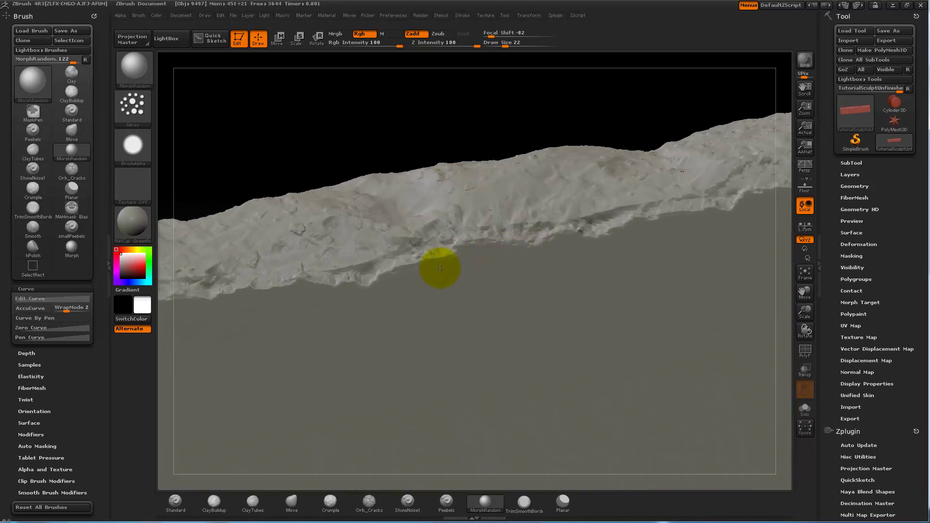
drag(453, 125, 560, 140)
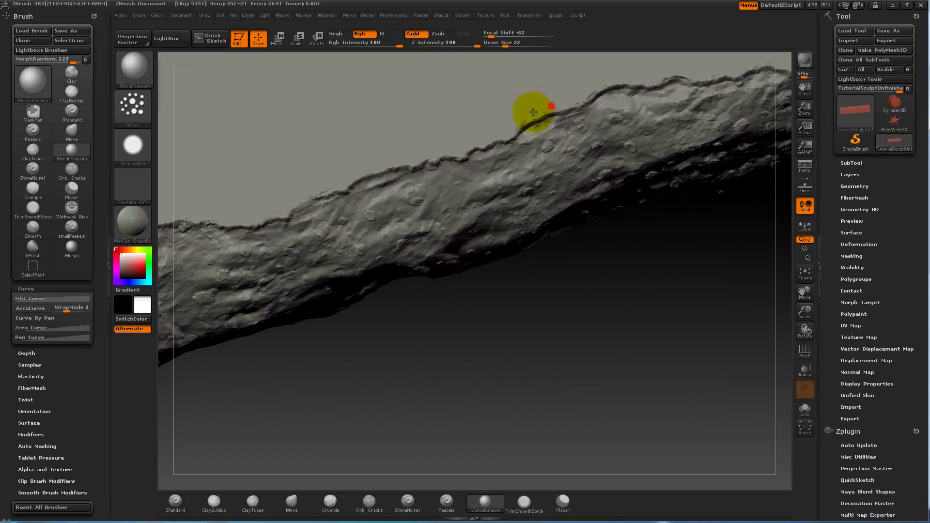
Step: Switch to the Standard brush and set its stroke type to Spray
mouse_move(507, 311)
mouse_down()
mouse_move(508, 322)
mouse_move(489, 290)
mouse_move(522, 337)
mouse_move(426, 373)
mouse_move(529, 357)
mouse_move(508, 390)
mouse_move(477, 121)
mouse_move(508, 100)
mouse_move(512, 82)
mouse_up()
click(176, 503)
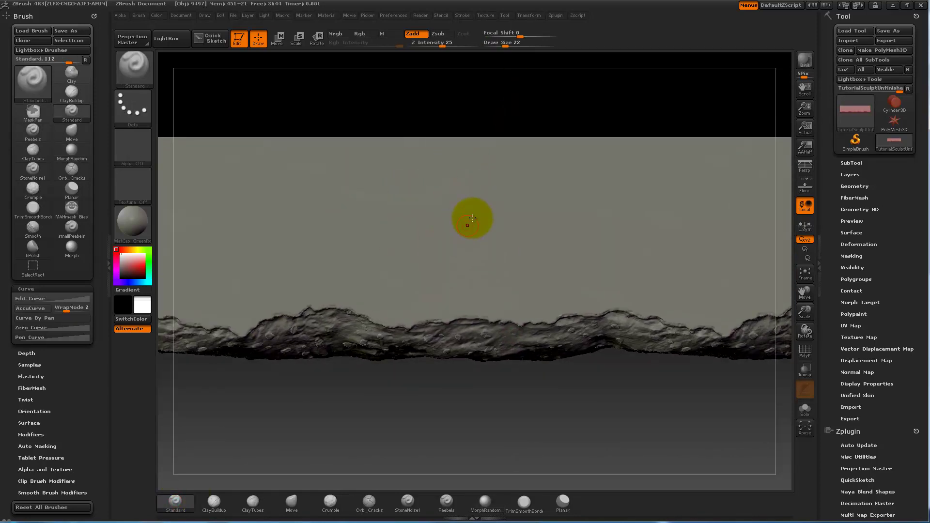
drag(510, 94, 168, 137)
drag(373, 109, 394, 124)
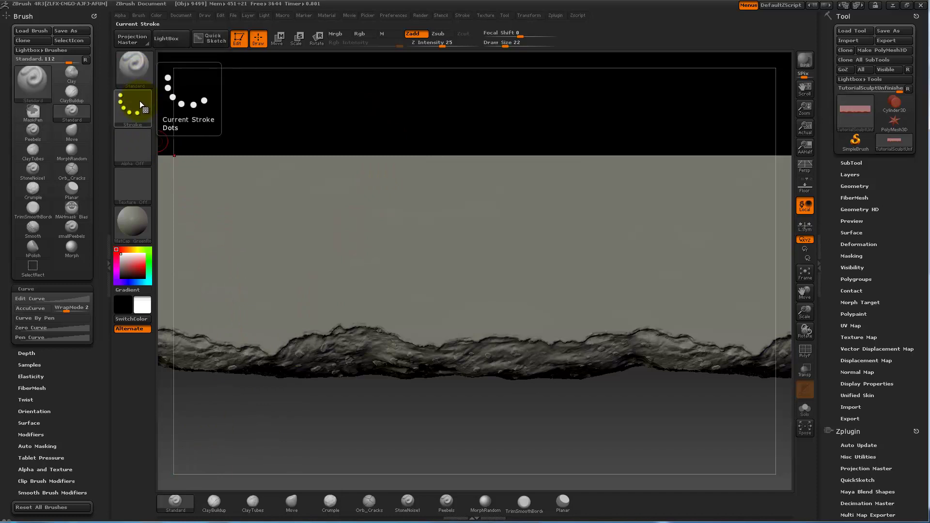
click(149, 112)
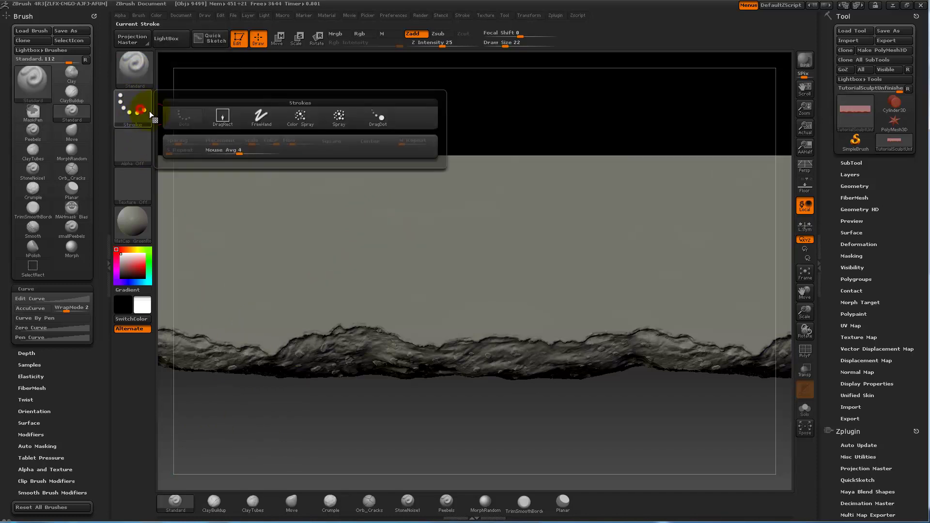
click(338, 124)
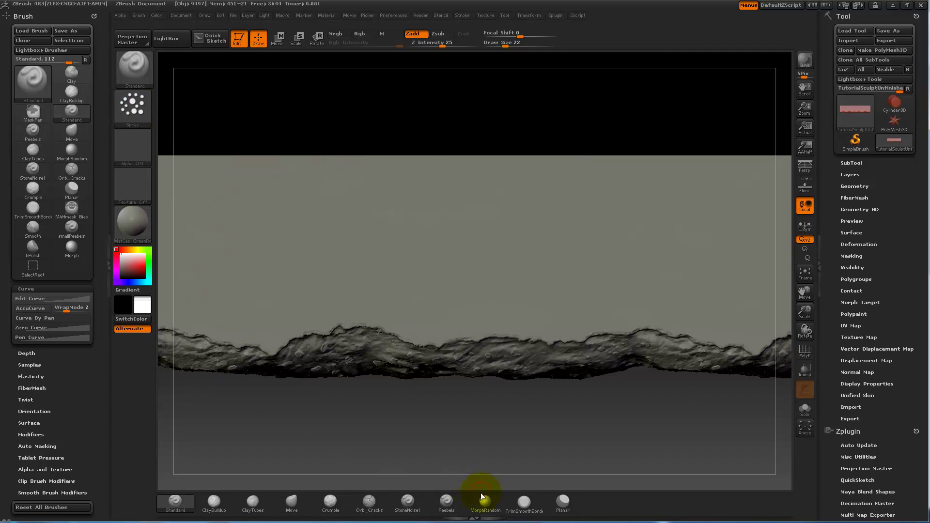
drag(297, 114, 304, 116)
mouse_move(415, 264)
mouse_down()
mouse_move(411, 276)
mouse_move(544, 260)
mouse_up()
mouse_move(573, 141)
alt+mouse_down()
mouse_move(271, 170)
mouse_move(474, 130)
alt+mouse_up()
key(ctrl+z)
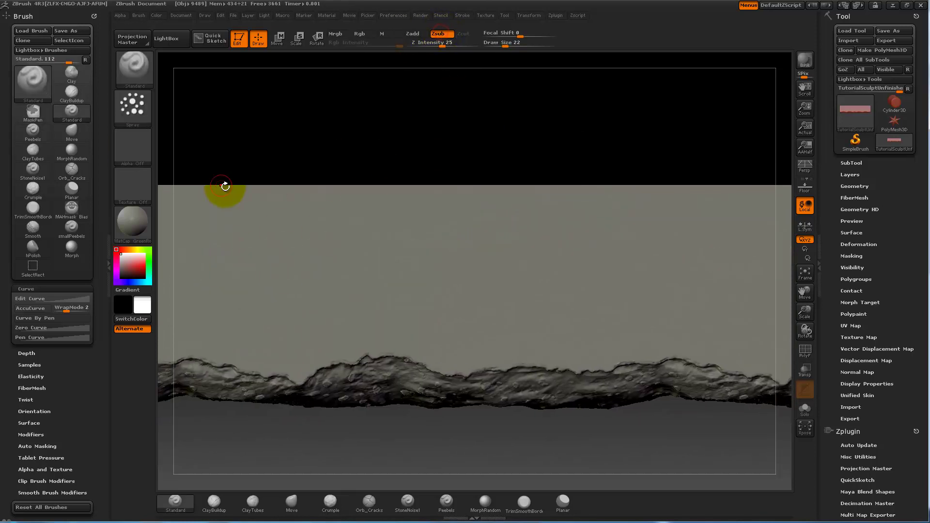
Step: Assign Alpha 12 to the subtracting spray brush, set Draw Size to 34, and carve a rough patch into the flat plane above the rock strip
click(145, 161)
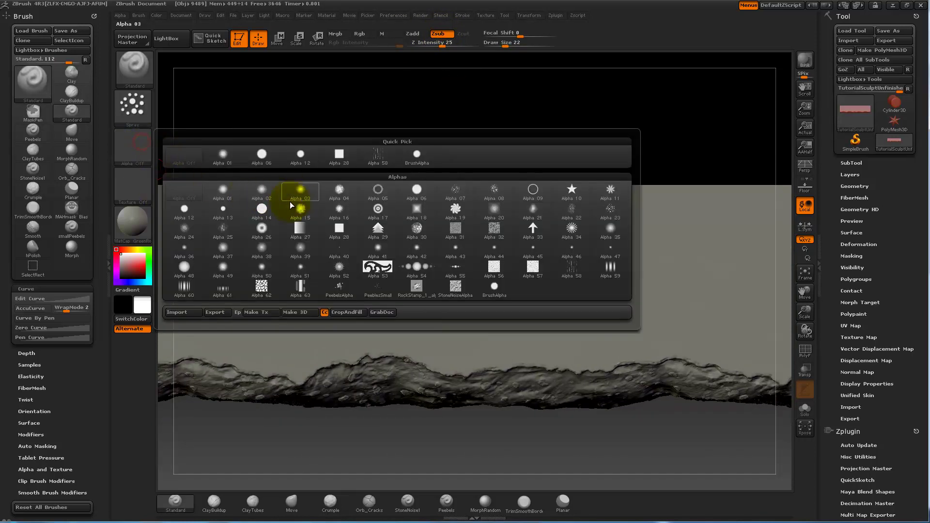
click(188, 213)
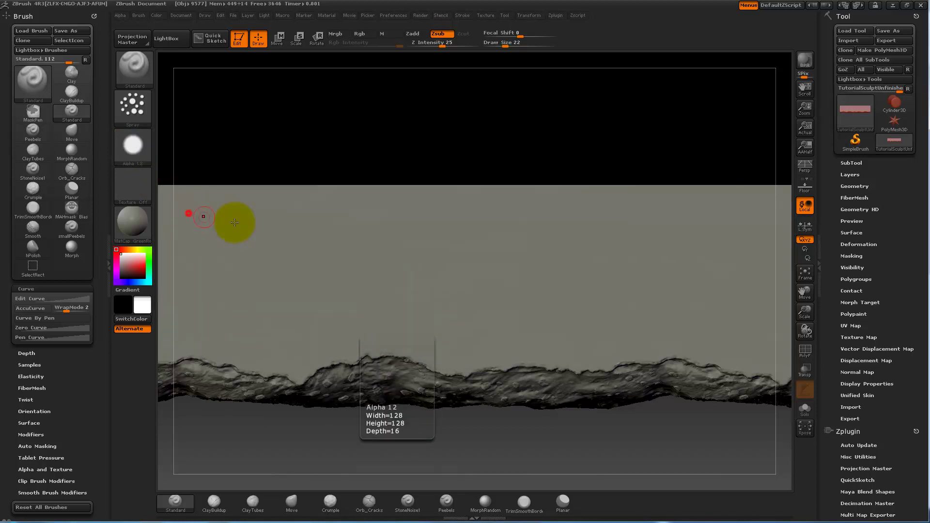
mouse_move(335, 237)
mouse_down()
mouse_move(344, 254)
mouse_move(366, 257)
mouse_move(398, 238)
mouse_up()
key(ctrl+z)
key(space)
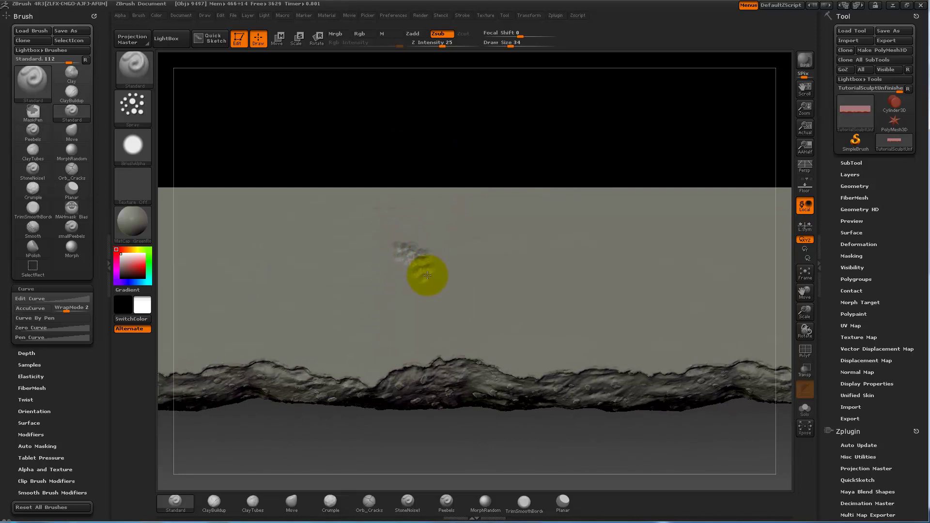
mouse_move(434, 261)
mouse_down()
mouse_move(405, 253)
mouse_move(433, 268)
mouse_up()
alt+drag(434, 144, 469, 115)
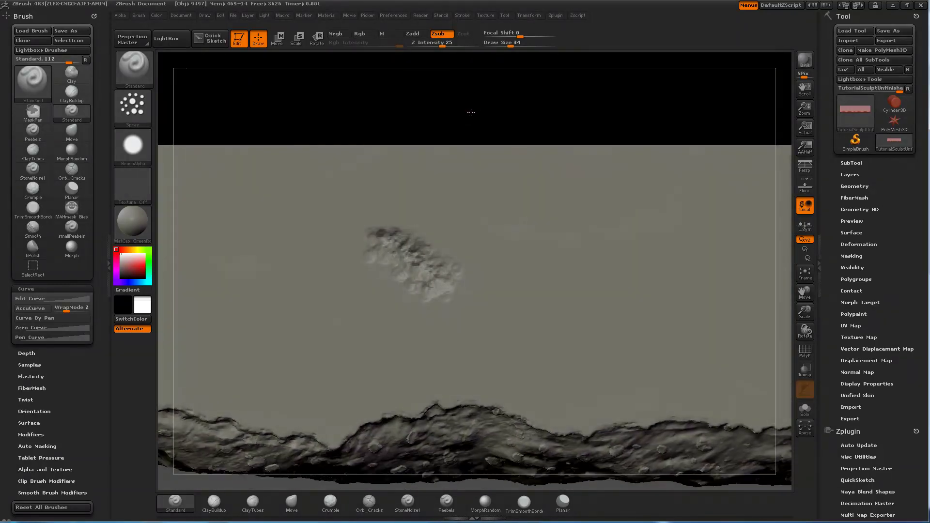
Step: Add a separate patch of StoneNoise detail on the flat plane beside the sprayed patch
click(393, 506)
drag(560, 267, 579, 339)
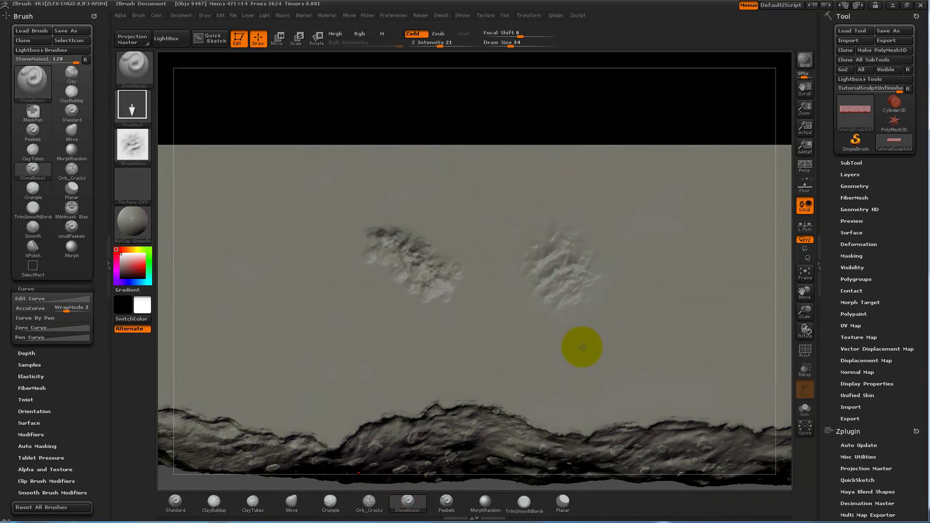
drag(614, 92, 628, 58)
Step: Erode the edges of the sprayed patch into the flat plane with MorphRandom, leaving a jagged, crack-like shape
click(489, 503)
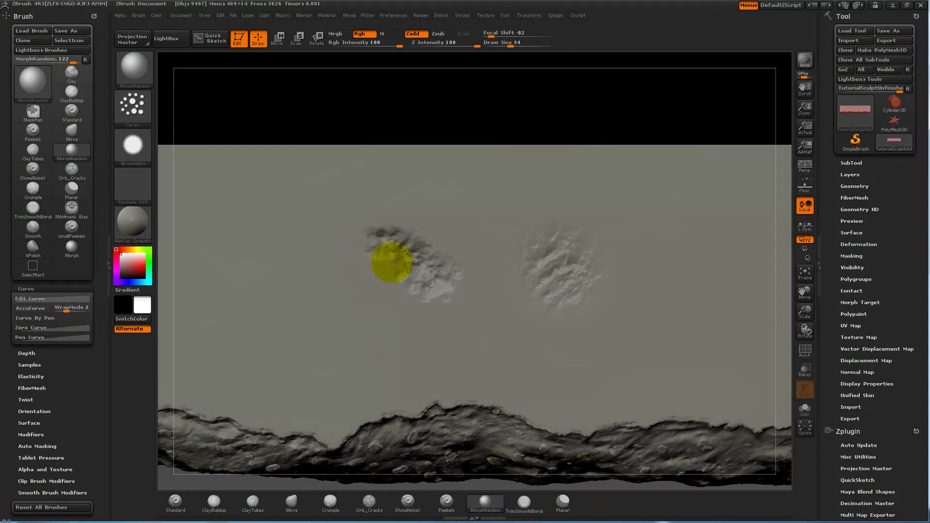
mouse_move(391, 209)
mouse_down()
mouse_move(374, 224)
mouse_move(406, 223)
mouse_move(448, 241)
mouse_move(449, 278)
mouse_move(434, 307)
mouse_move(437, 288)
mouse_move(404, 285)
mouse_move(374, 267)
mouse_move(363, 240)
mouse_up()
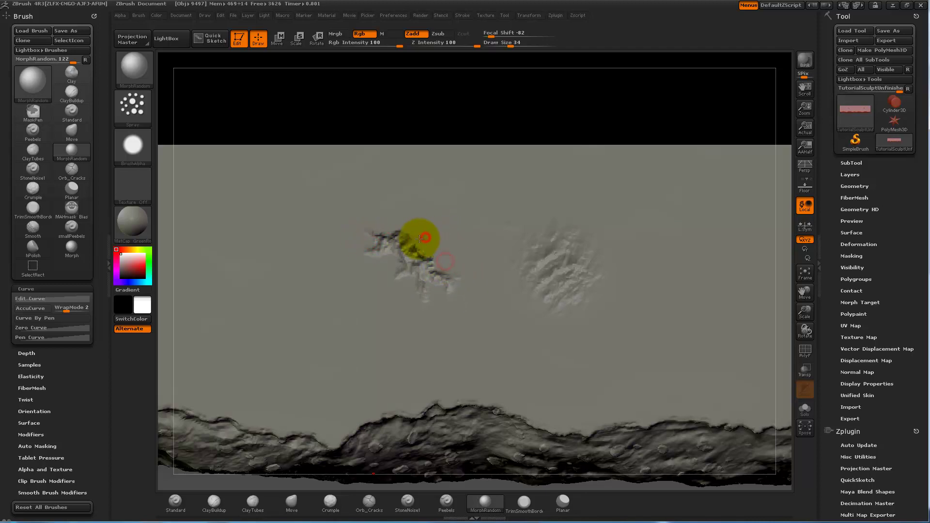
drag(414, 240, 388, 265)
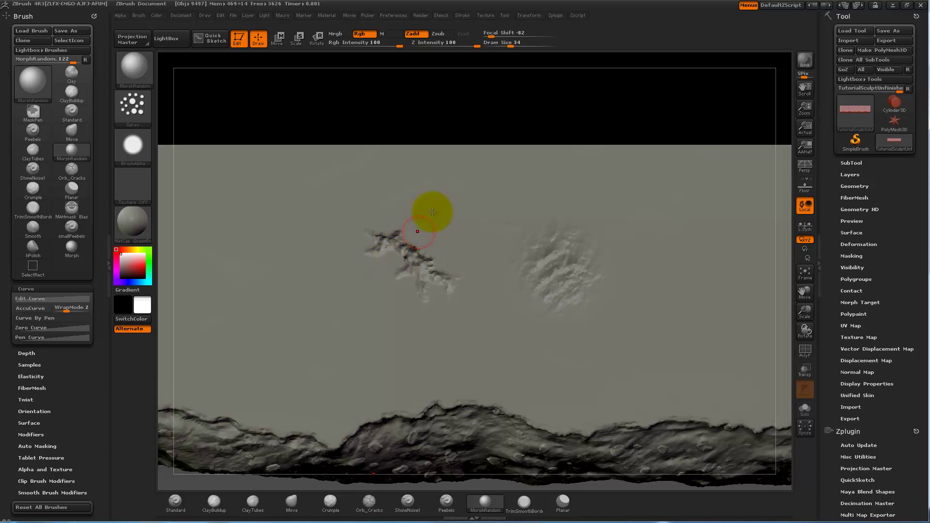
mouse_move(492, 94)
mouse_down()
mouse_move(501, 86)
mouse_move(438, 99)
mouse_up()
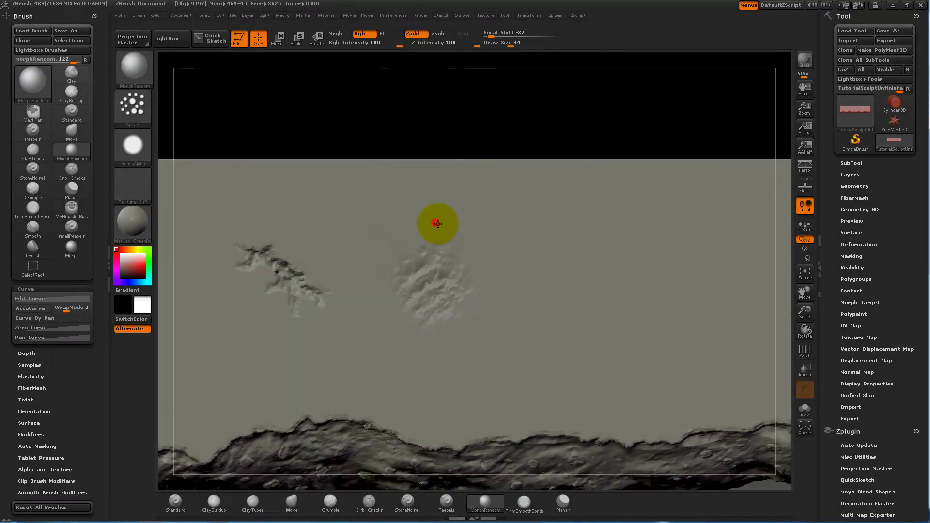